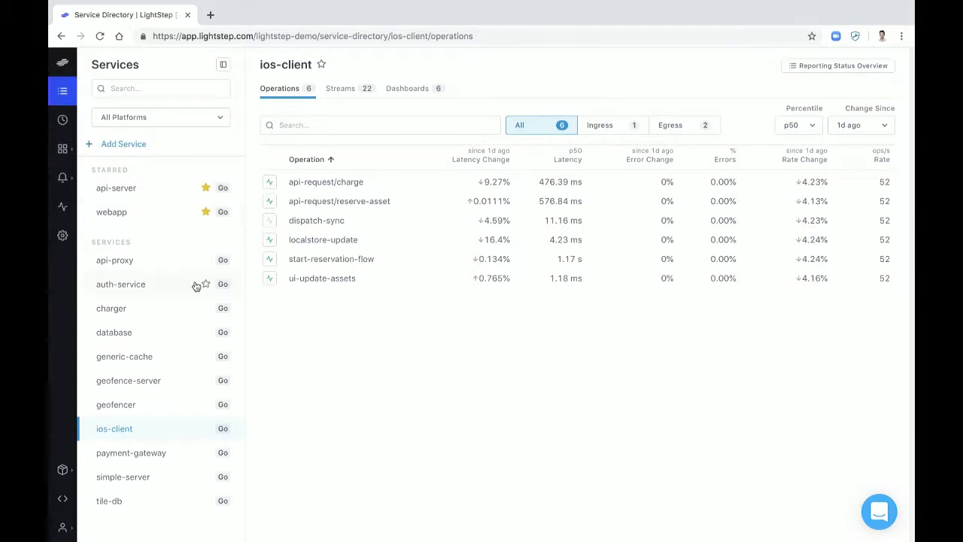
Star the ios-client service and view its operations filtered by Ingress, by Egress, and with All restored
click(205, 428)
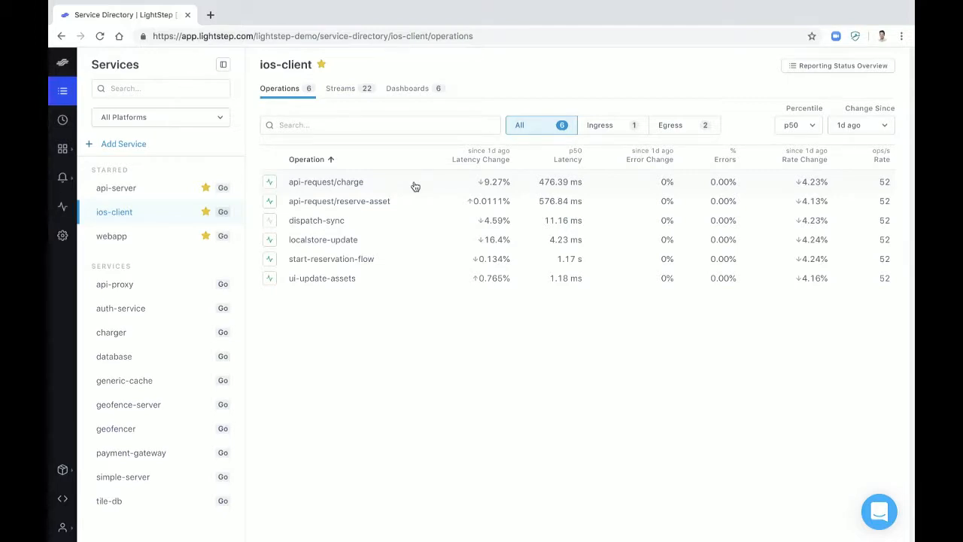
click(623, 128)
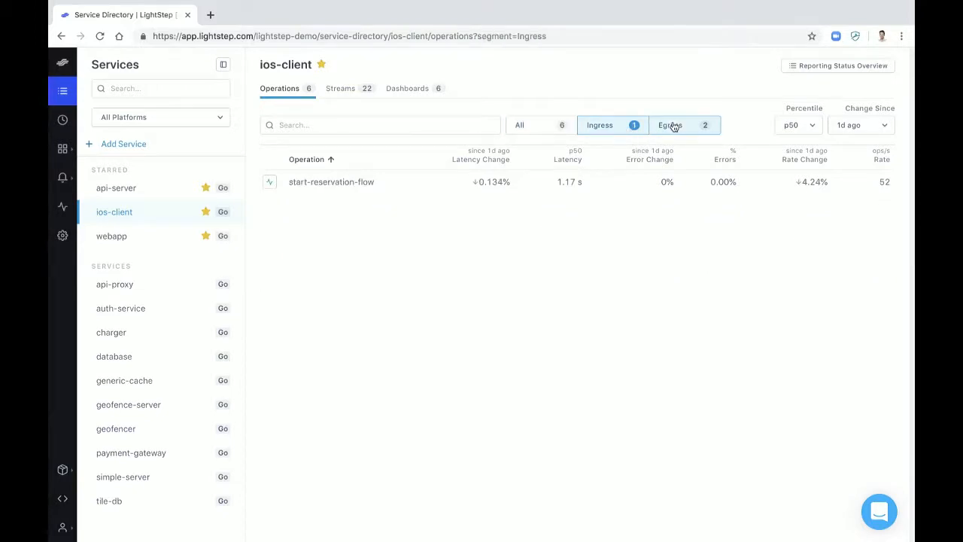
click(675, 126)
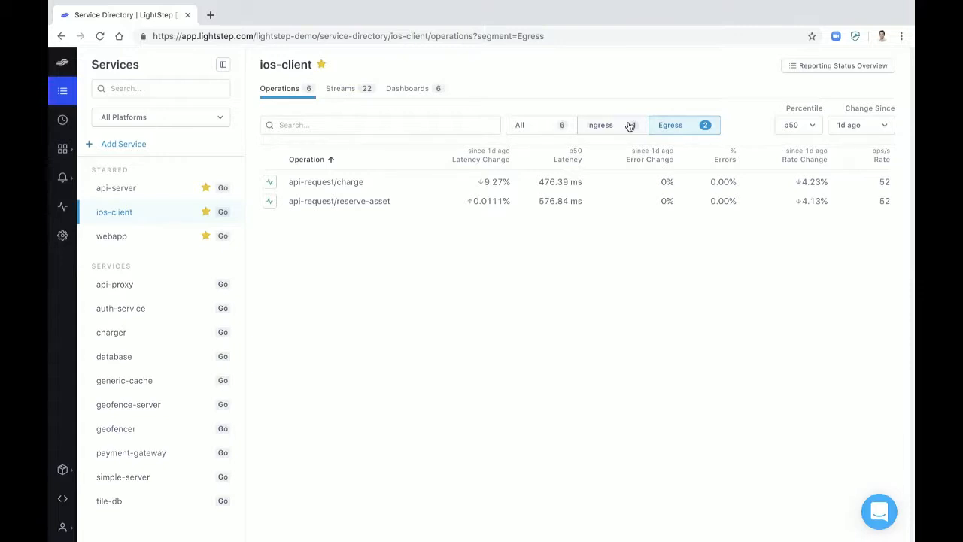
click(536, 125)
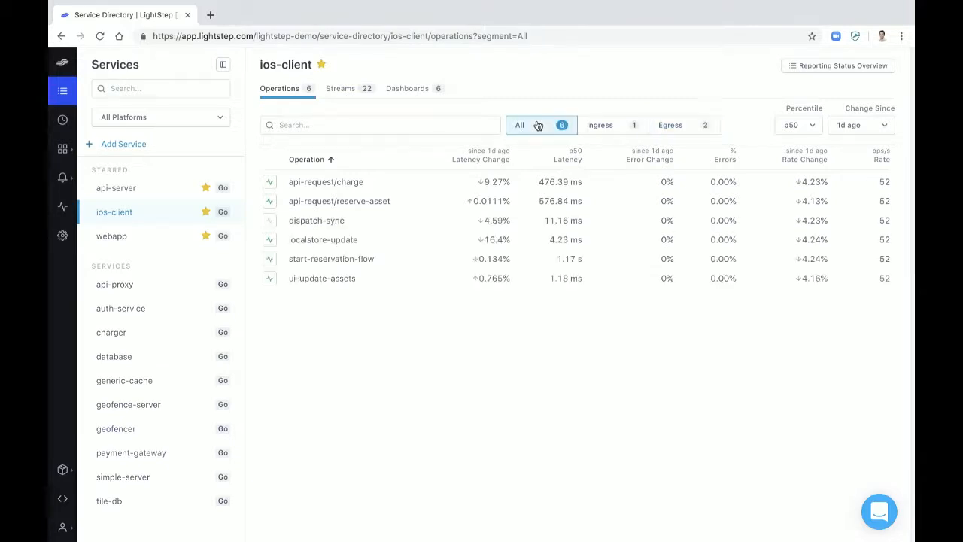
Show the ios-client operations at the p99 percentile with changes measured since 1h ago
click(811, 125)
click(808, 158)
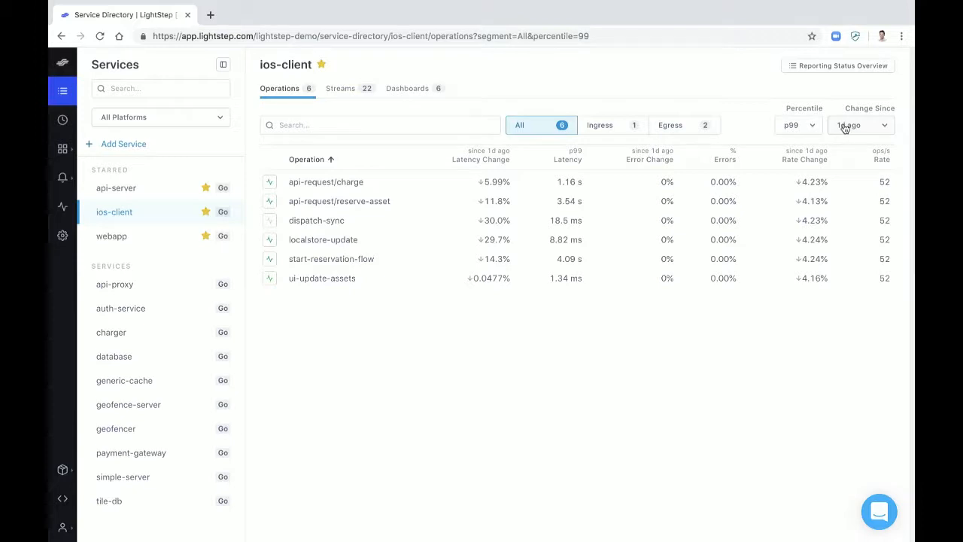
click(846, 127)
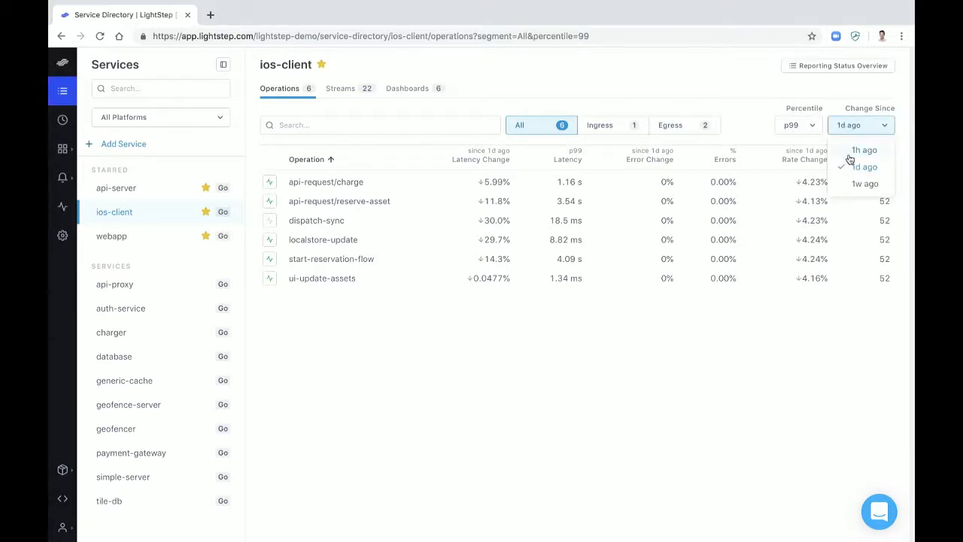
click(863, 151)
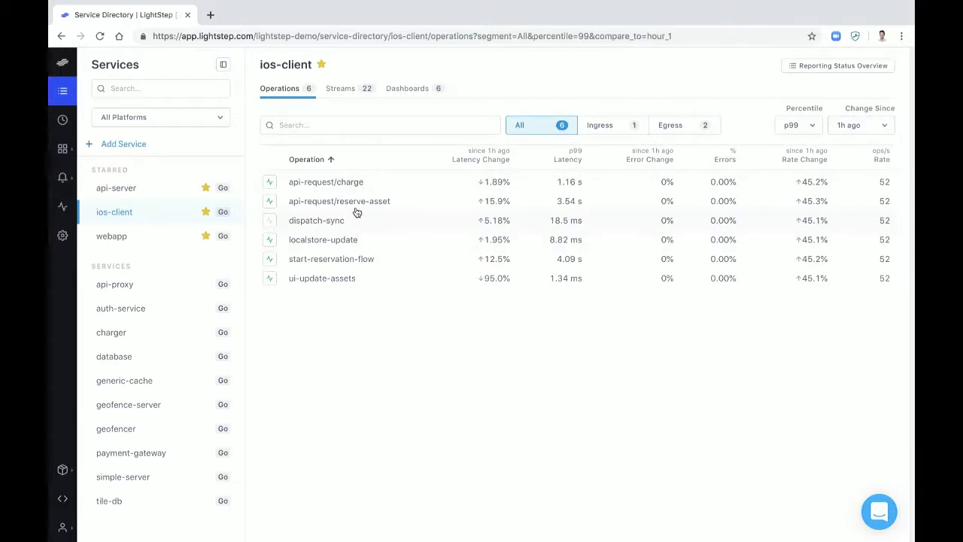
Sort the api-server operations by descending latency change and open user-space-mapping in Explorer
click(154, 194)
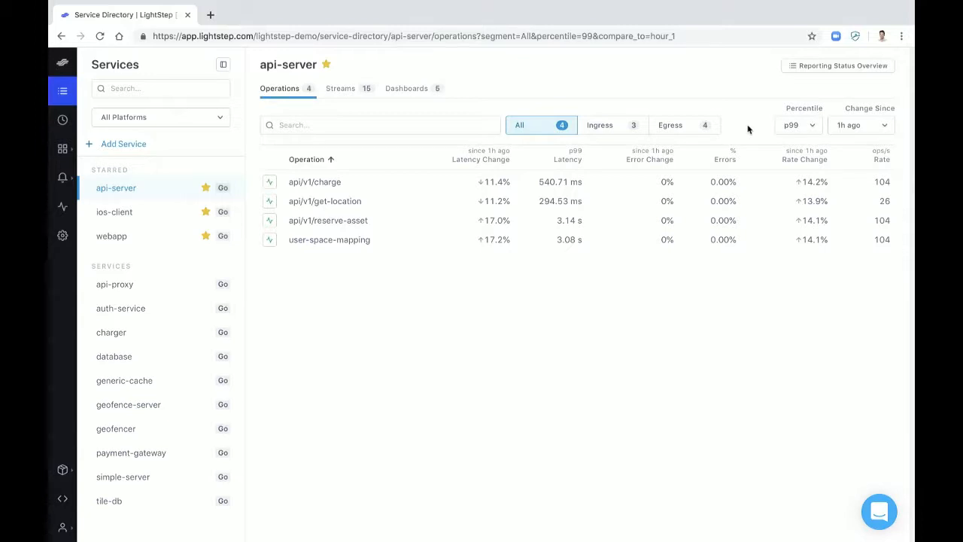
click(446, 161)
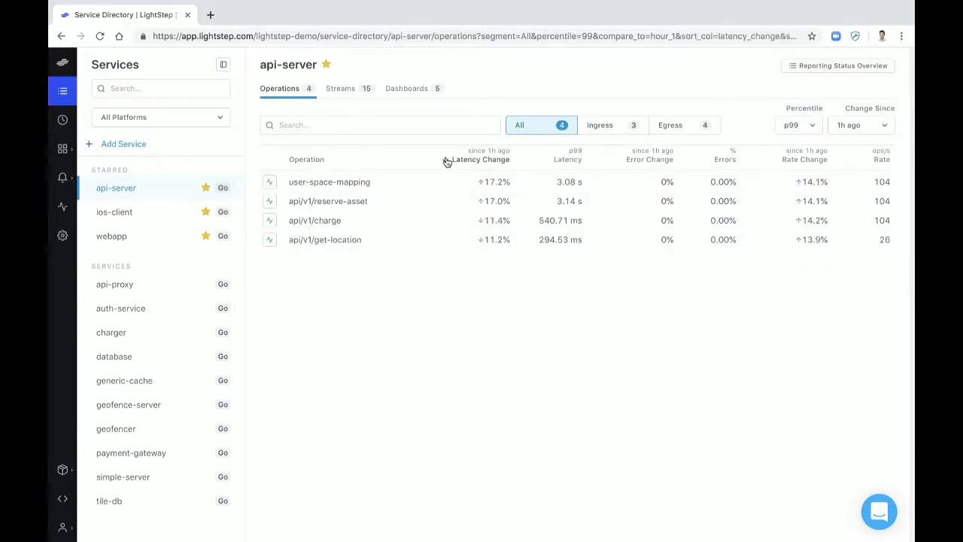
click(388, 181)
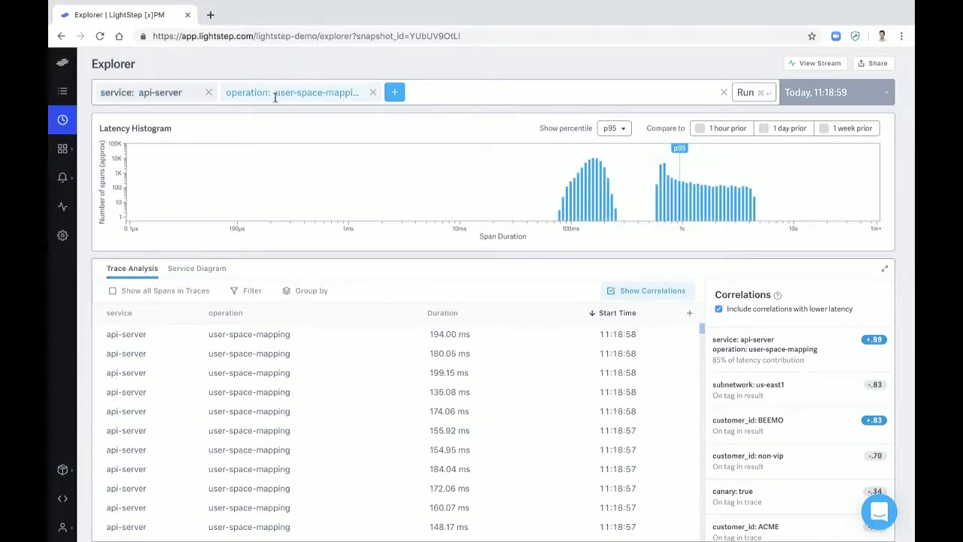
Set the latency histogram's percentile to p99 and overlay the comparison with 1 hour prior
click(621, 130)
click(619, 146)
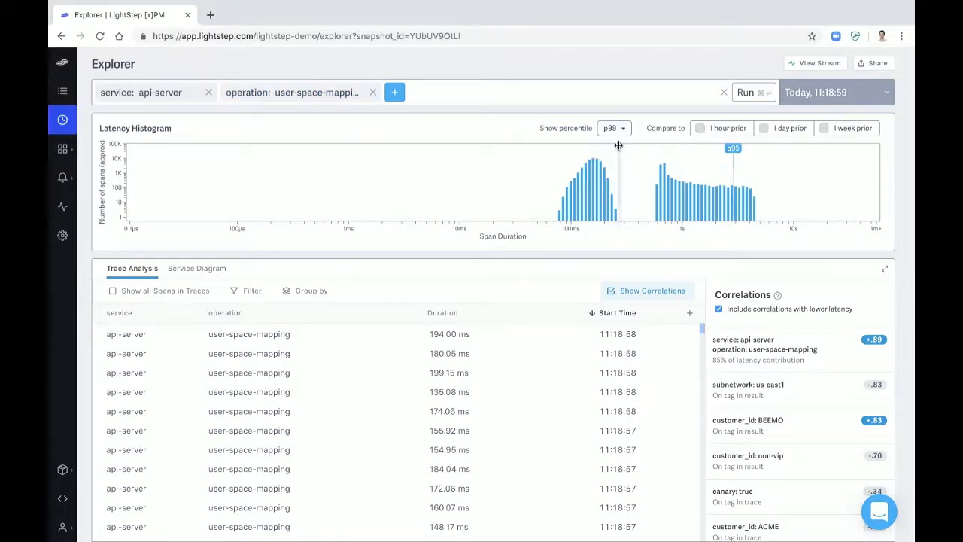
click(726, 130)
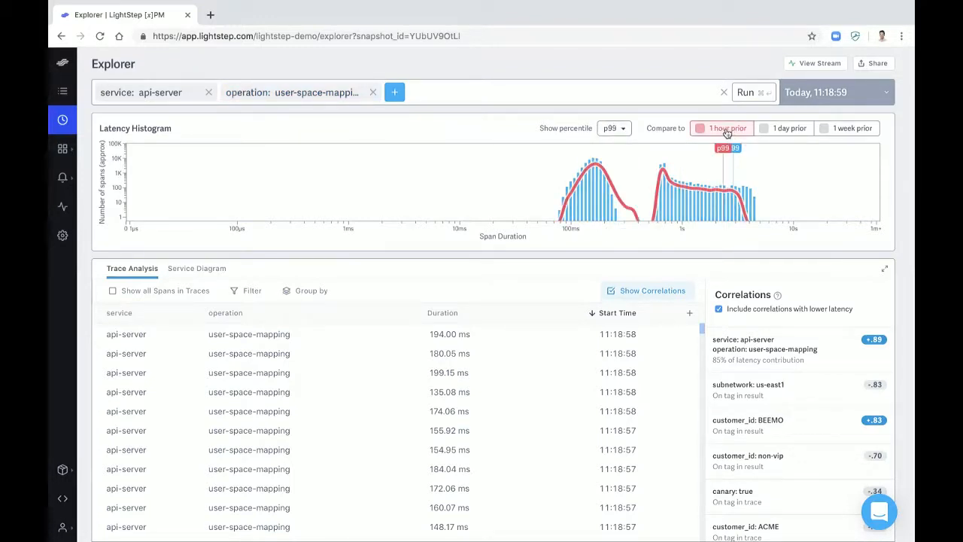
click(727, 132)
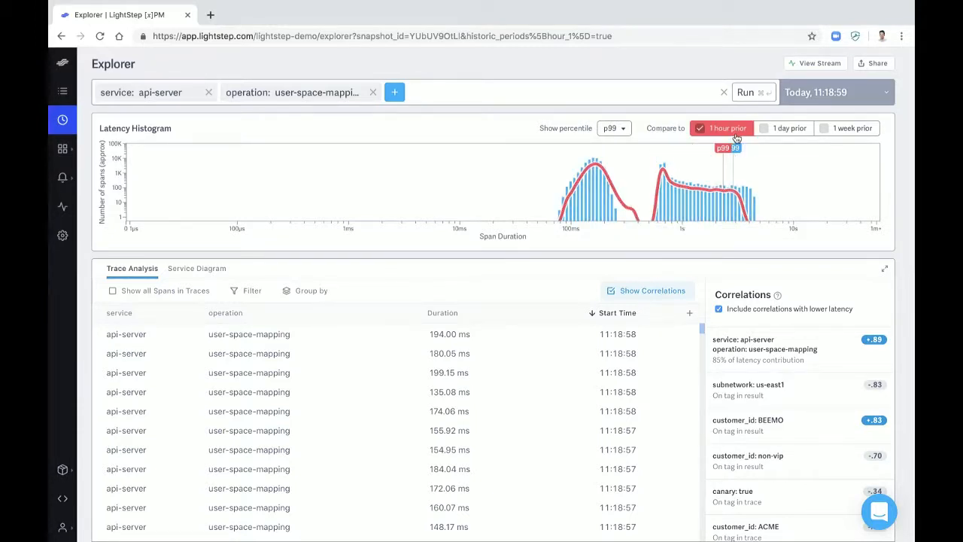
Overlay the 1 day prior comparison on the latency histogram and remove it again
click(790, 130)
click(790, 130)
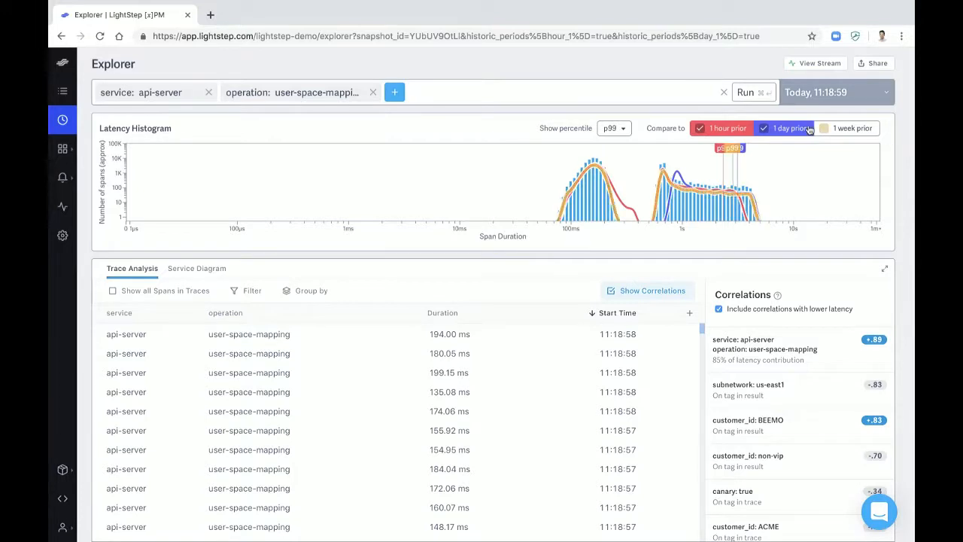
click(785, 129)
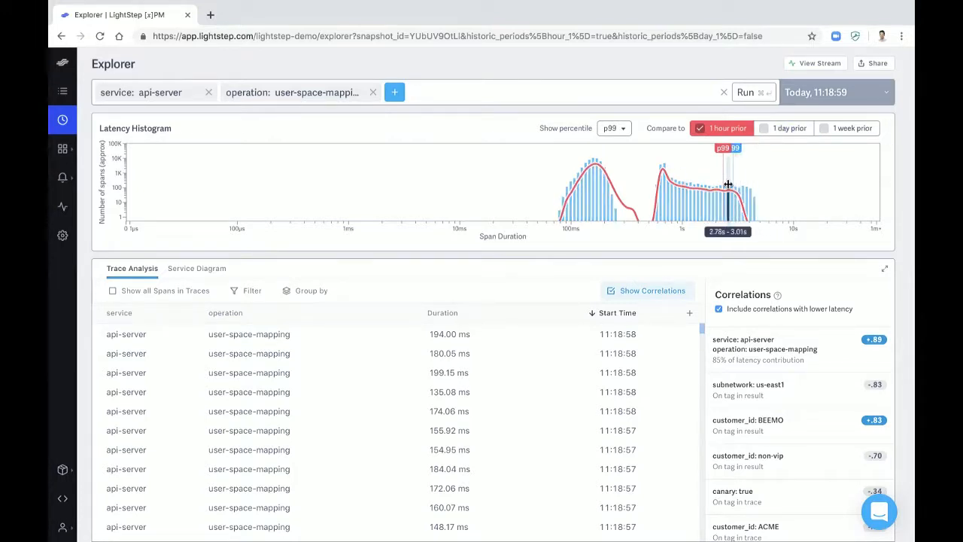
Select the 3.01s to 6.01s range in the latency histogram and examine the api-server dependencies in the expanded service diagram
drag(729, 185, 761, 184)
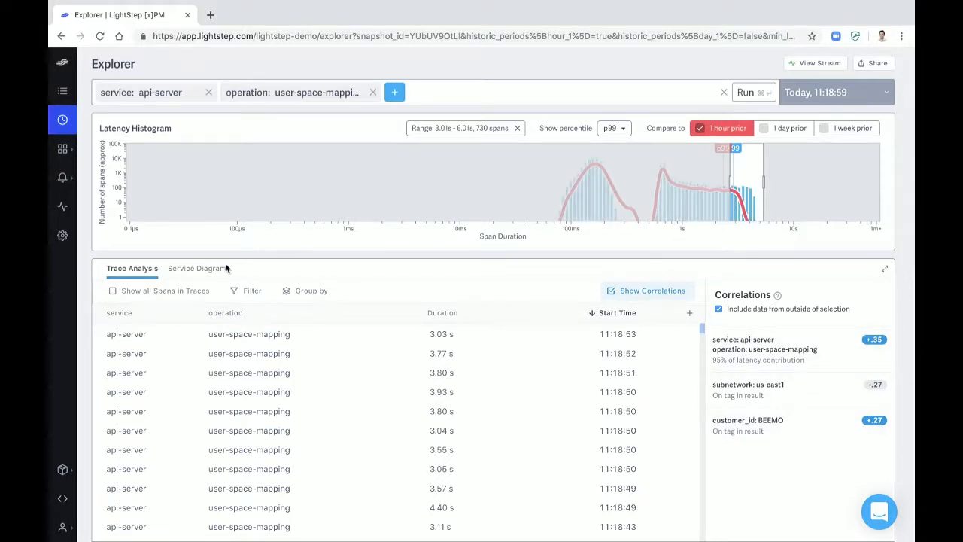
click(203, 270)
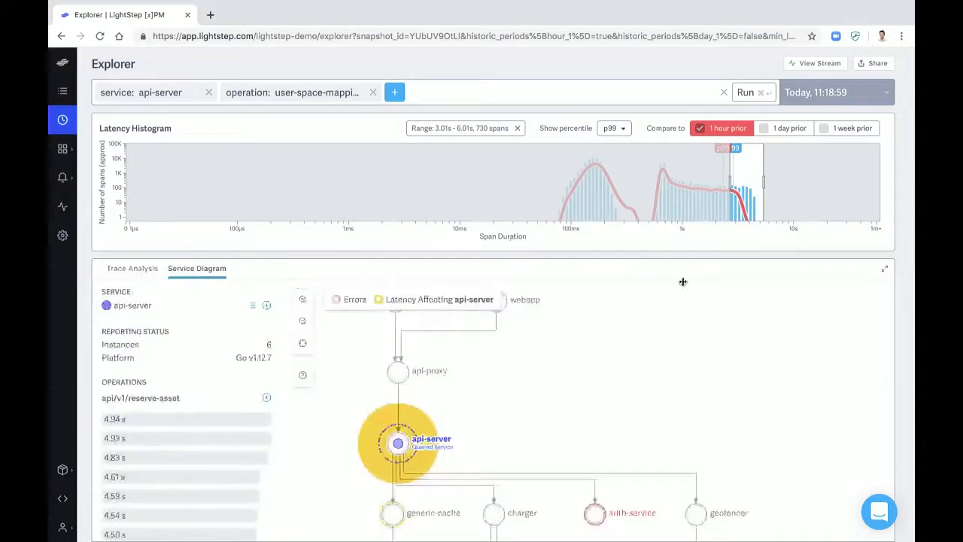
click(886, 271)
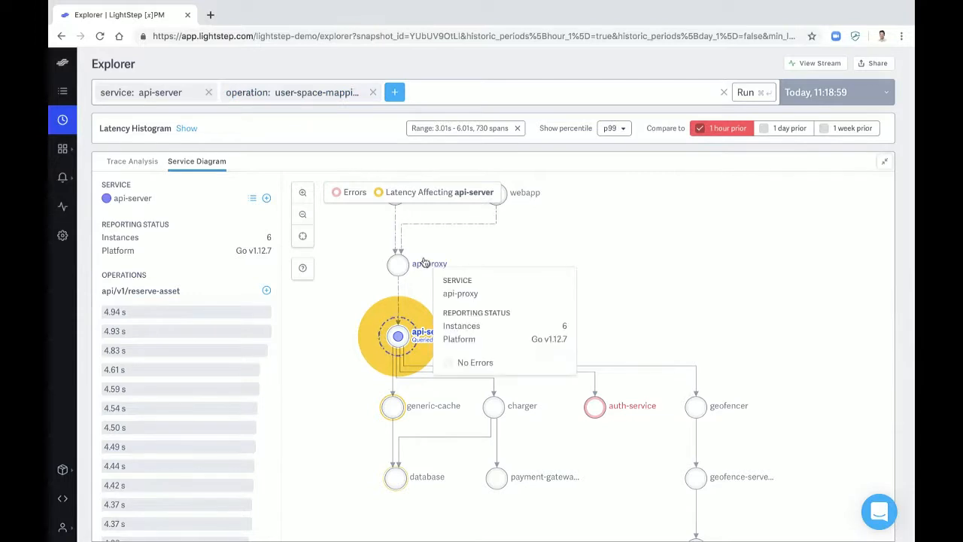
drag(531, 264, 544, 295)
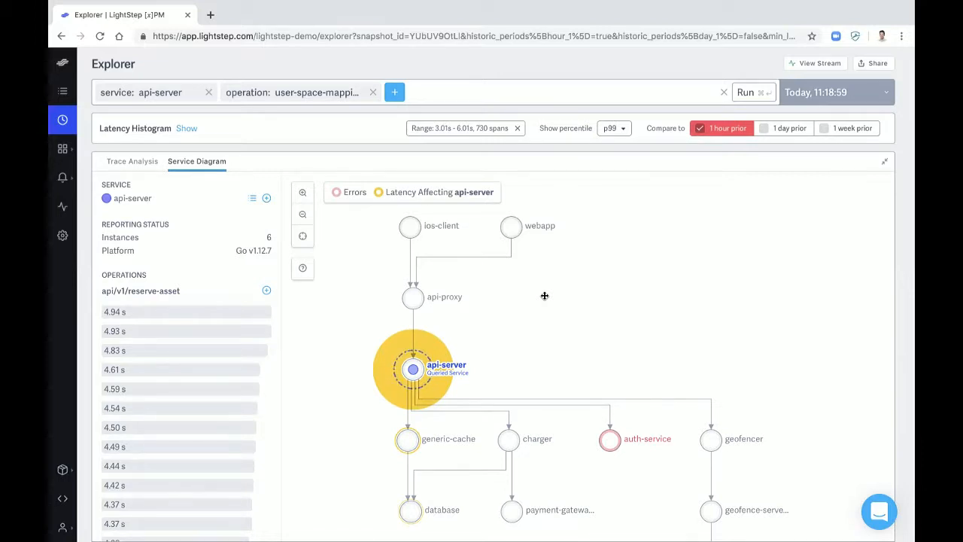
Return to the trace analysis, show the latency histogram again, and open the 3.03 s user-space-mapping trace from 11:18:53
mouse_move(435, 365)
mouse_move(613, 450)
click(131, 161)
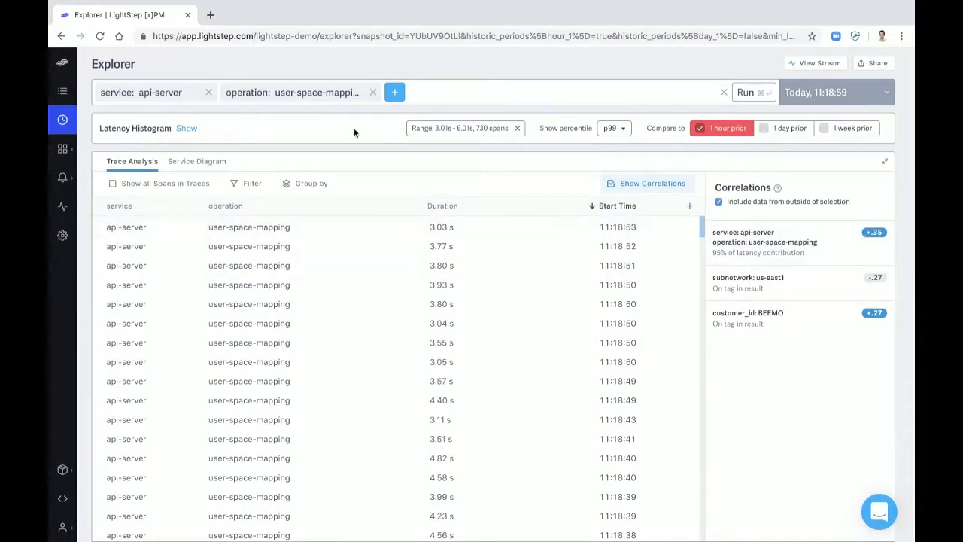
click(187, 128)
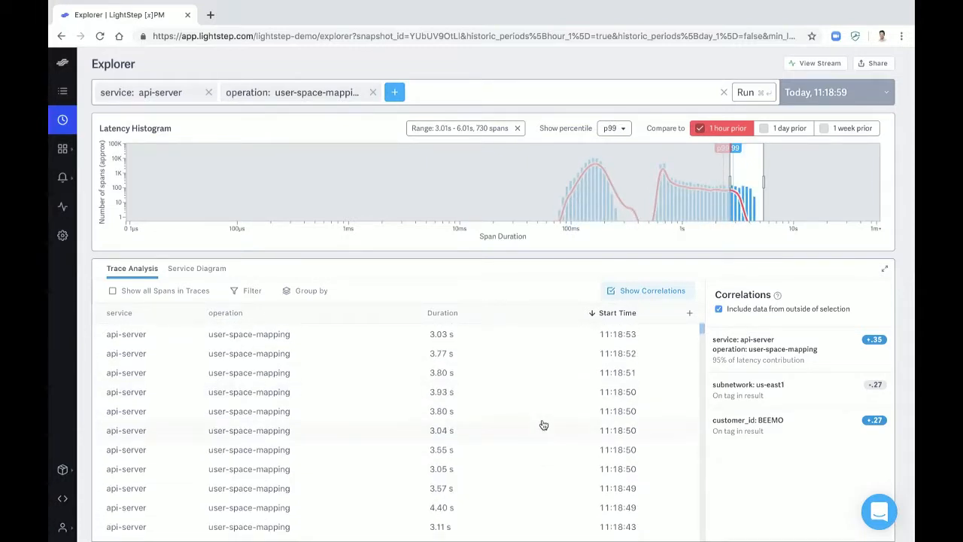
scroll(544, 425, down, 1)
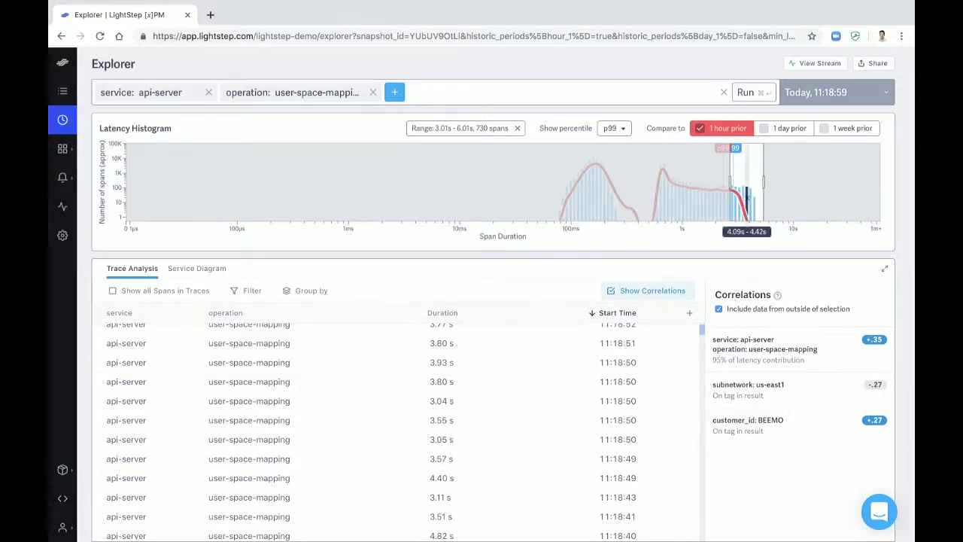
scroll(376, 355, up, 1)
click(369, 343)
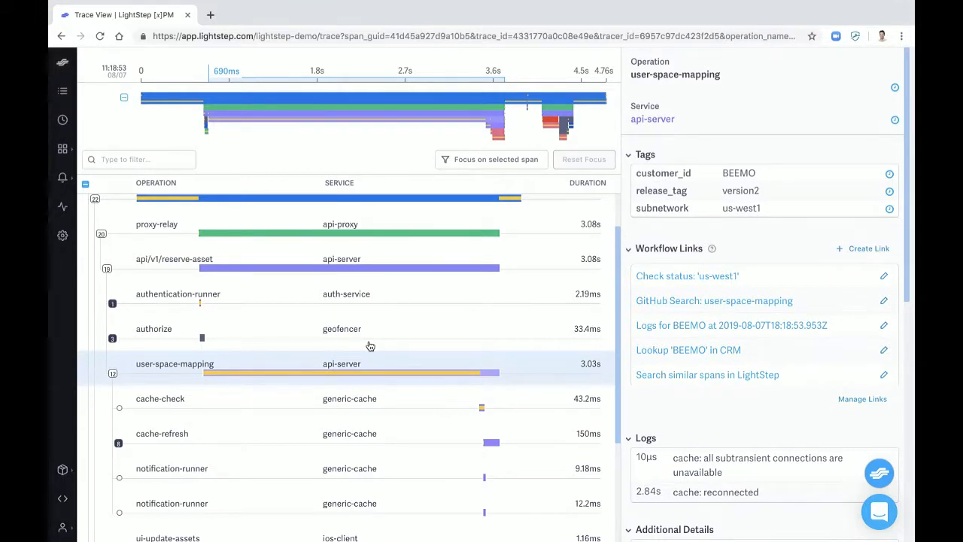
Review the trace's spans and the user-space-mapping span's tags, workflow links, logs and additional details
scroll(258, 335, up, 2)
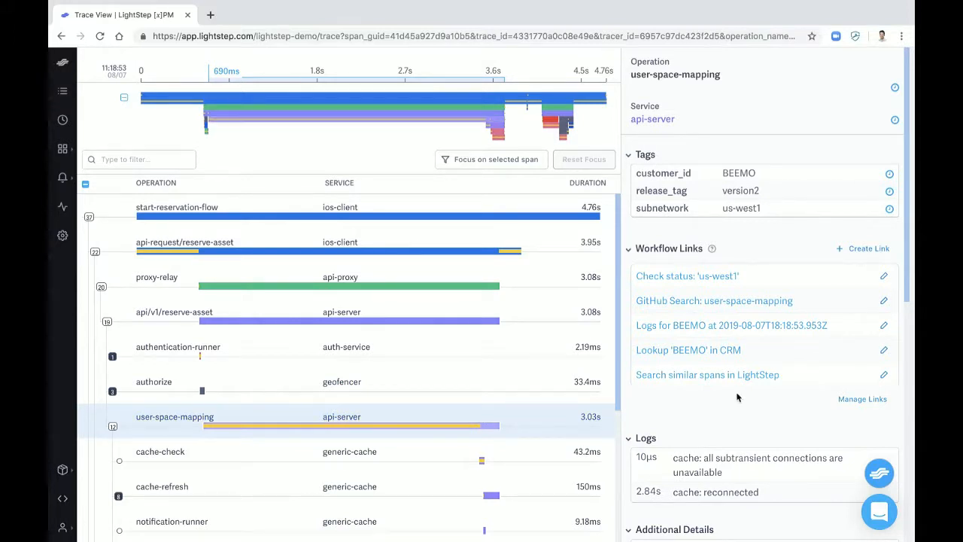
scroll(738, 397, down, 4)
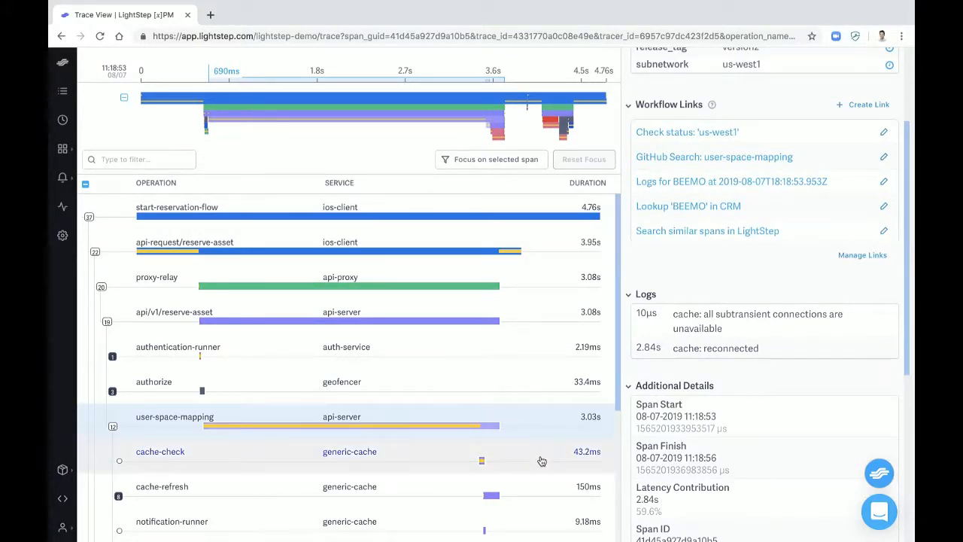
scroll(717, 387, up, 3)
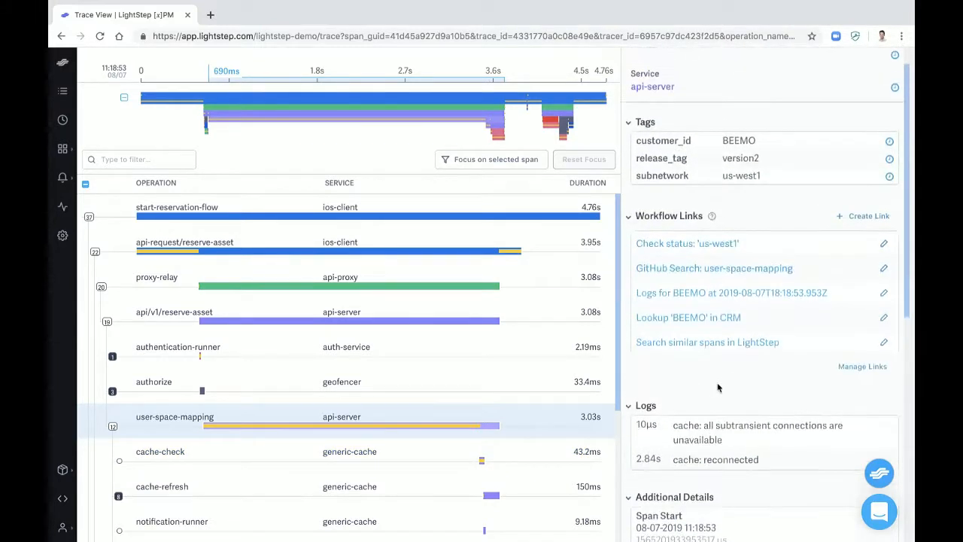
scroll(717, 387, up, 1)
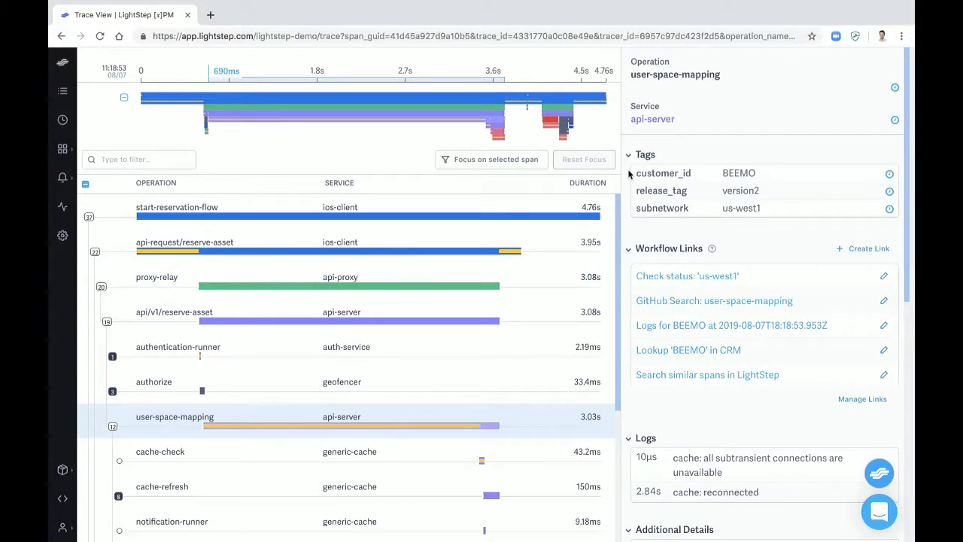
Inspect the details of the authorize, user-space-mapping and cache-check spans in the trace
click(518, 397)
click(519, 423)
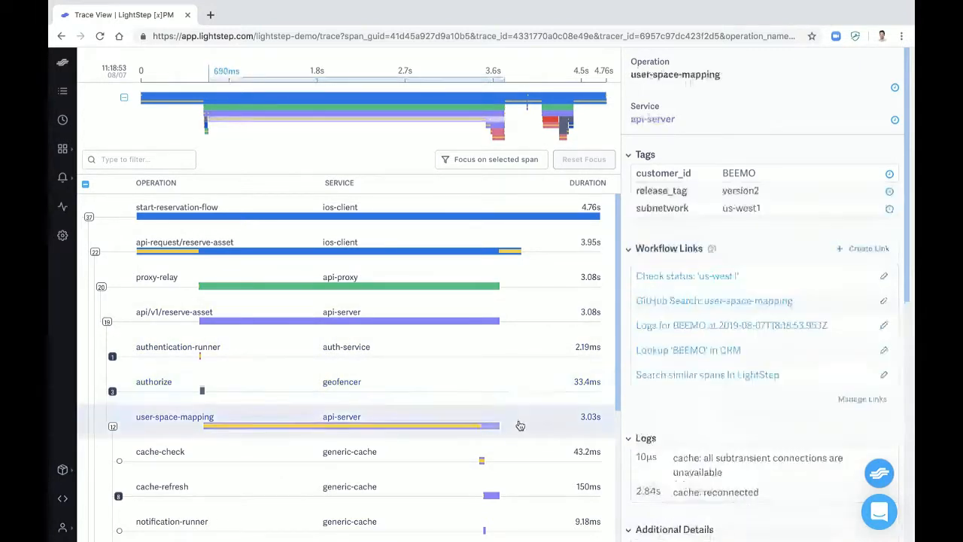
click(519, 461)
Expand the cache-refresh span and inspect its db.primary-run_query span and the first two db.primary-select_filter spans
scroll(519, 478, down, 5)
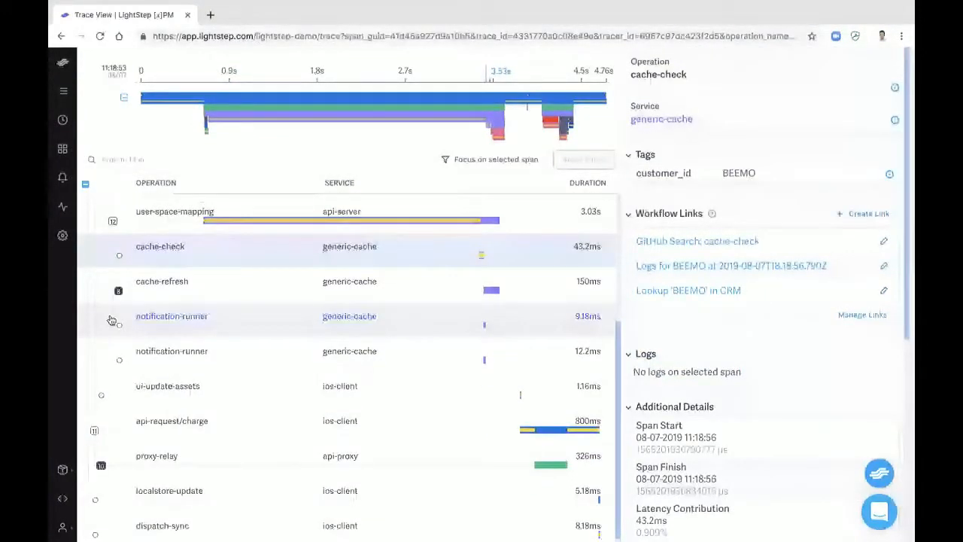
click(118, 290)
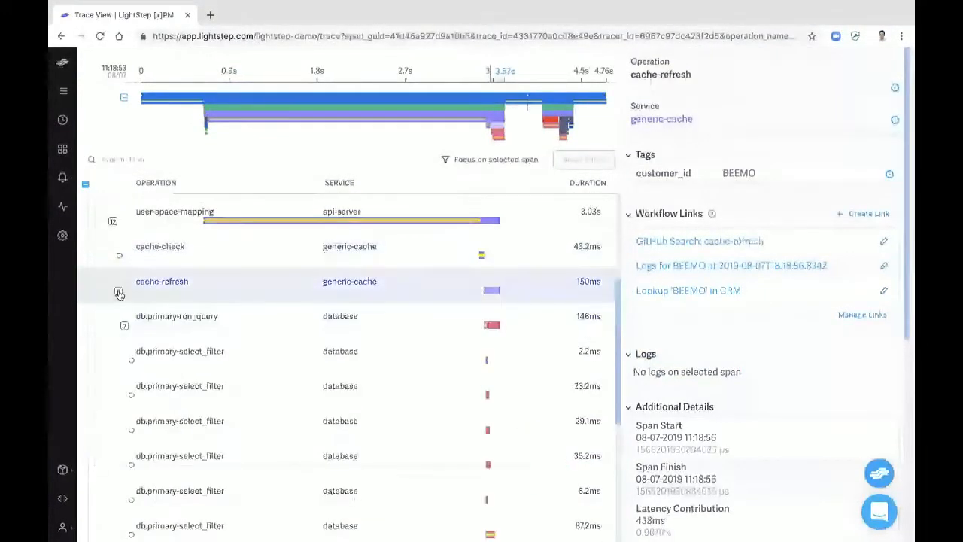
click(187, 324)
click(189, 349)
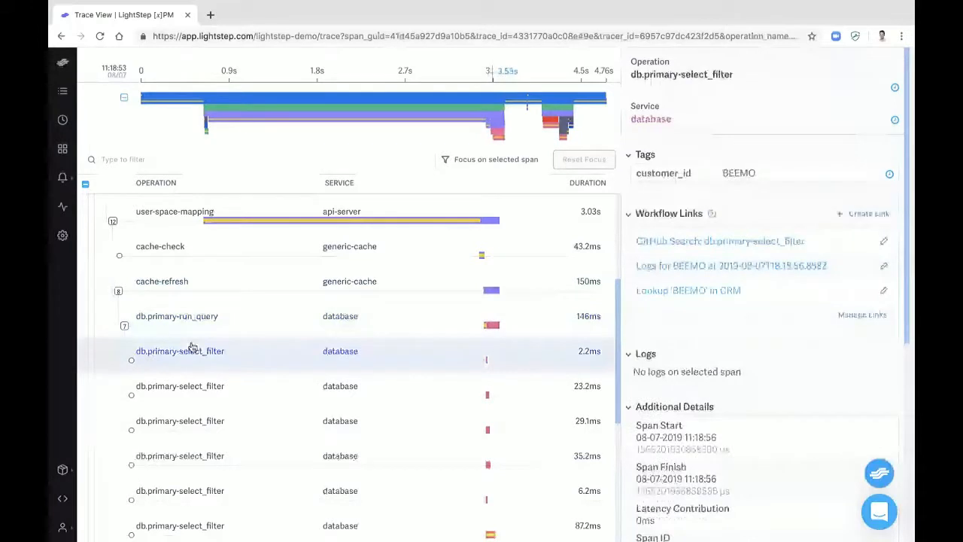
click(201, 384)
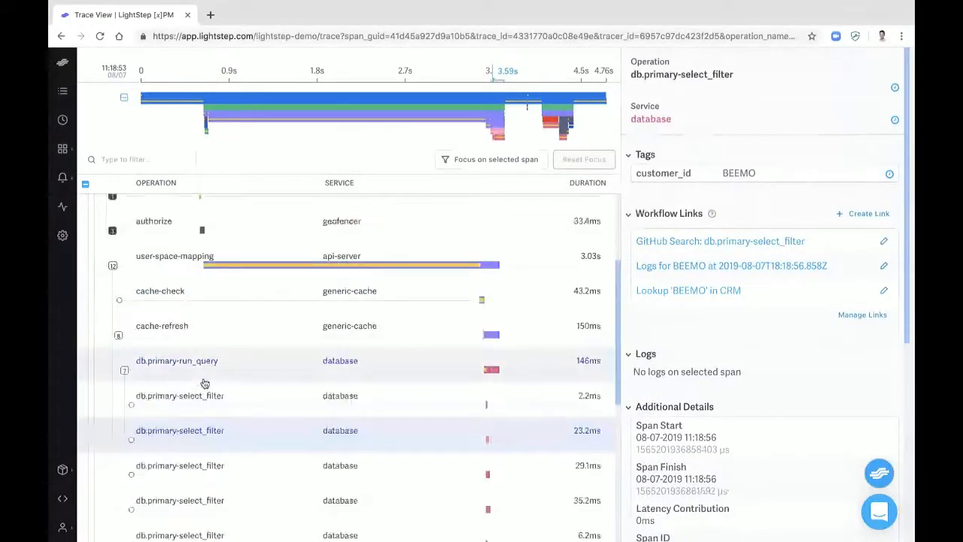
click(203, 381)
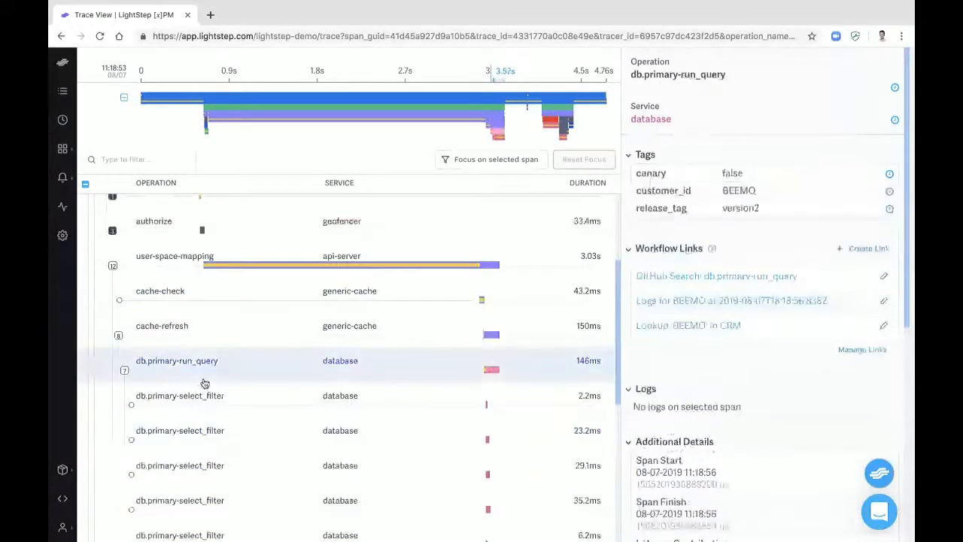
Explore the user-space-mapping span's workflow links by viewing the link creation form and the 'us-west1' status page, returning to the trace
click(216, 273)
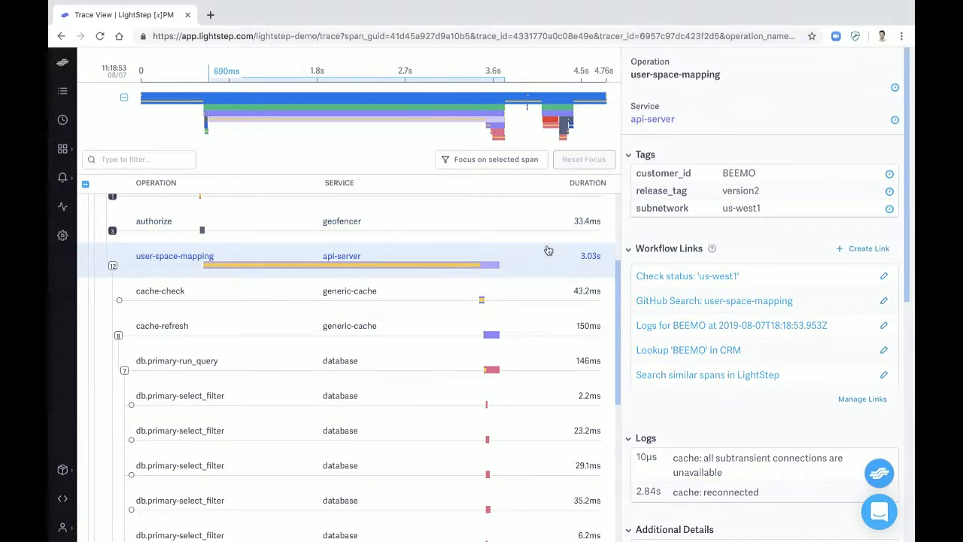
click(840, 248)
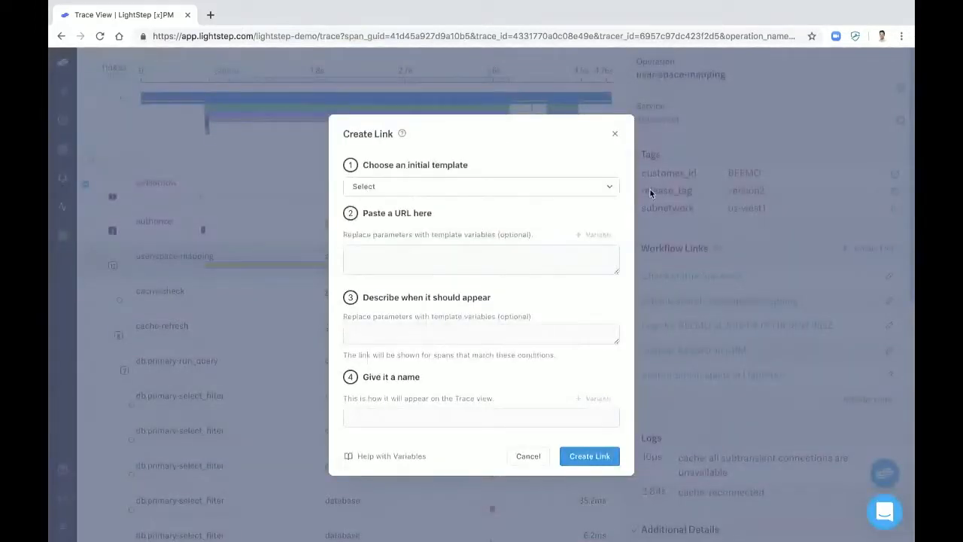
click(614, 135)
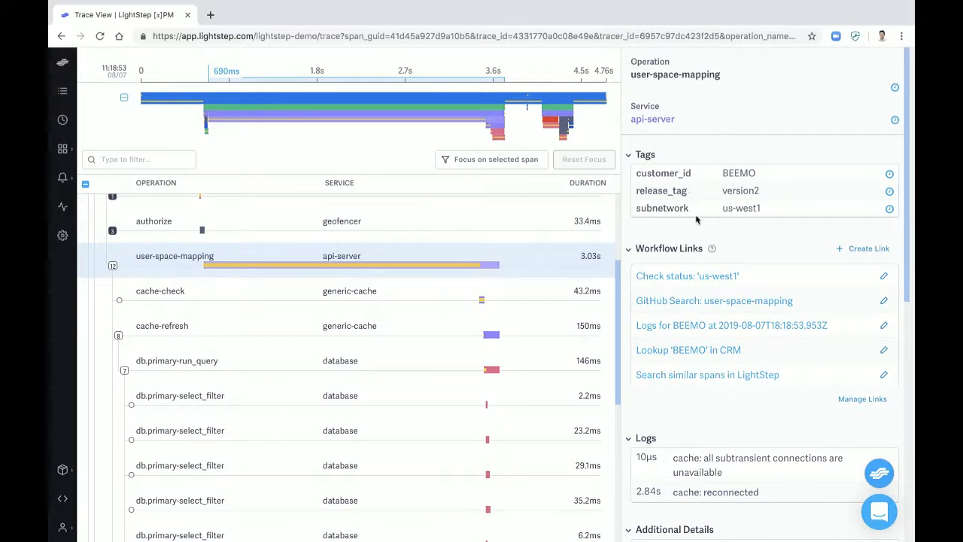
click(647, 279)
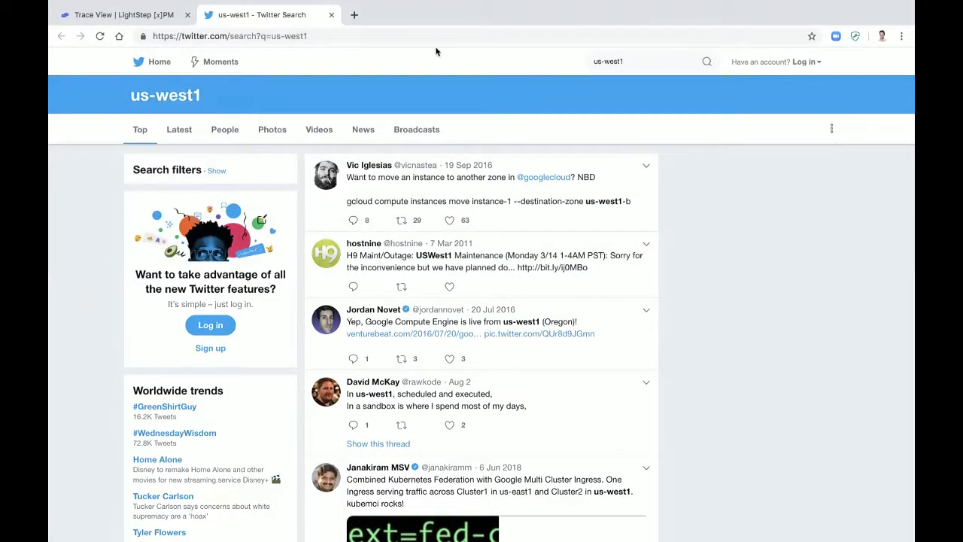
click(331, 15)
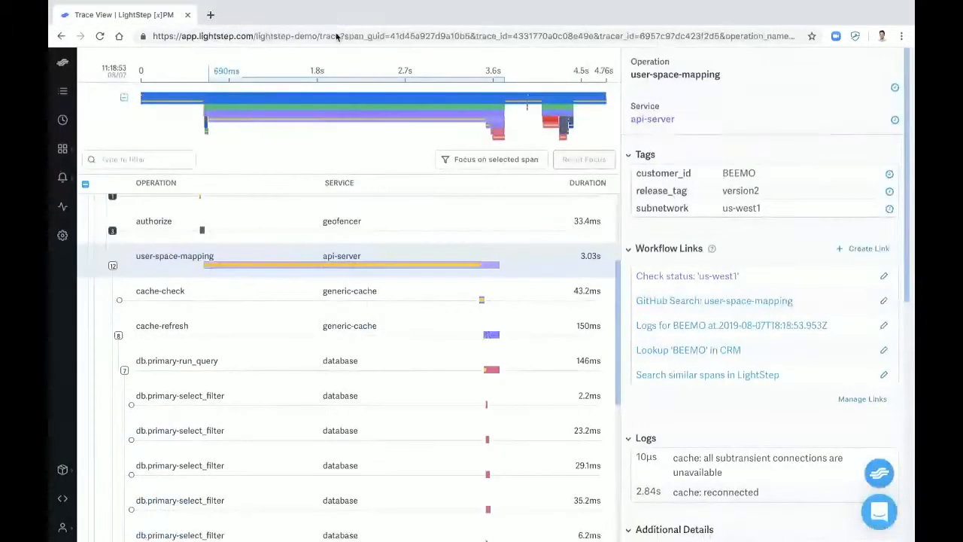
Inspect the api-request/reserve-asset span's tags, workflow links and additional details, and expand the payload of its "request sent" log
scroll(451, 294, up, 3)
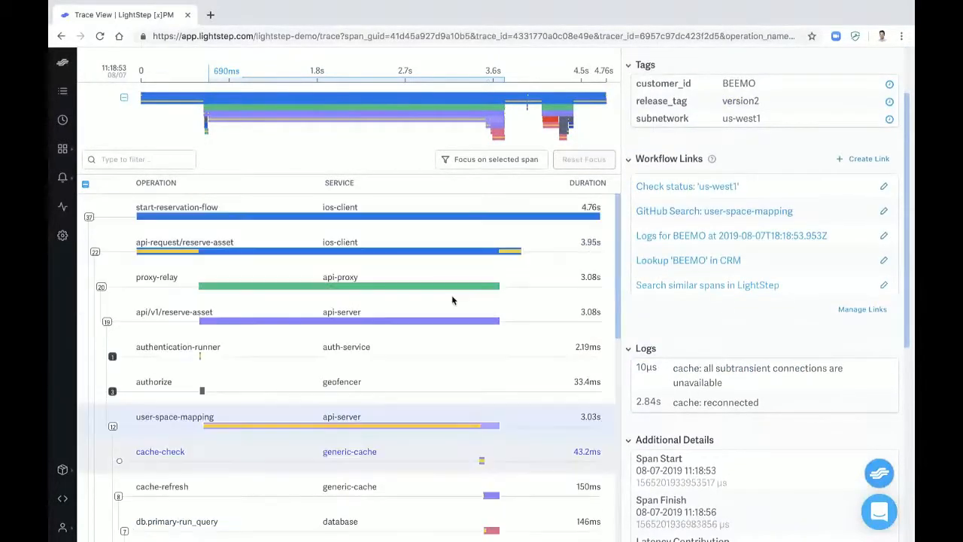
click(374, 211)
click(374, 245)
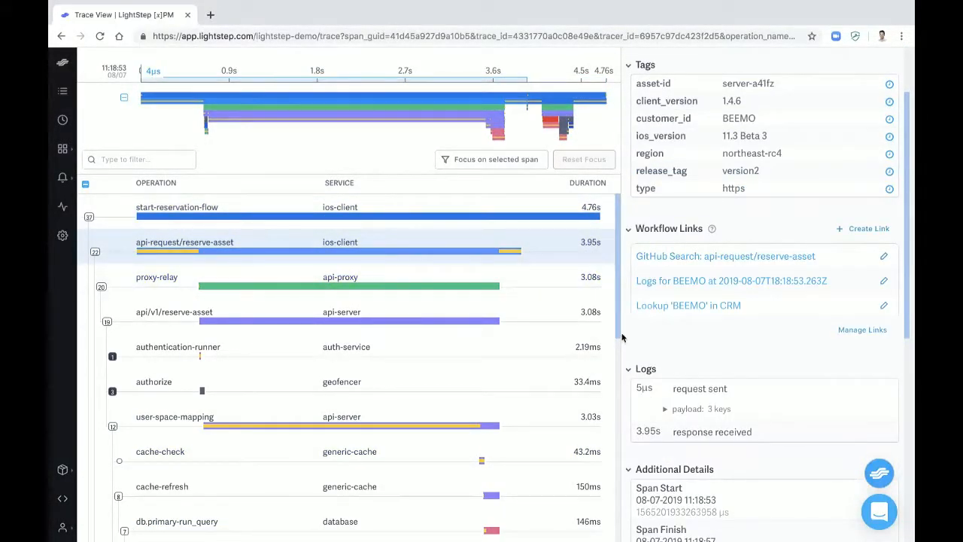
scroll(666, 399, down, 2)
click(665, 352)
scroll(663, 351, down, 3)
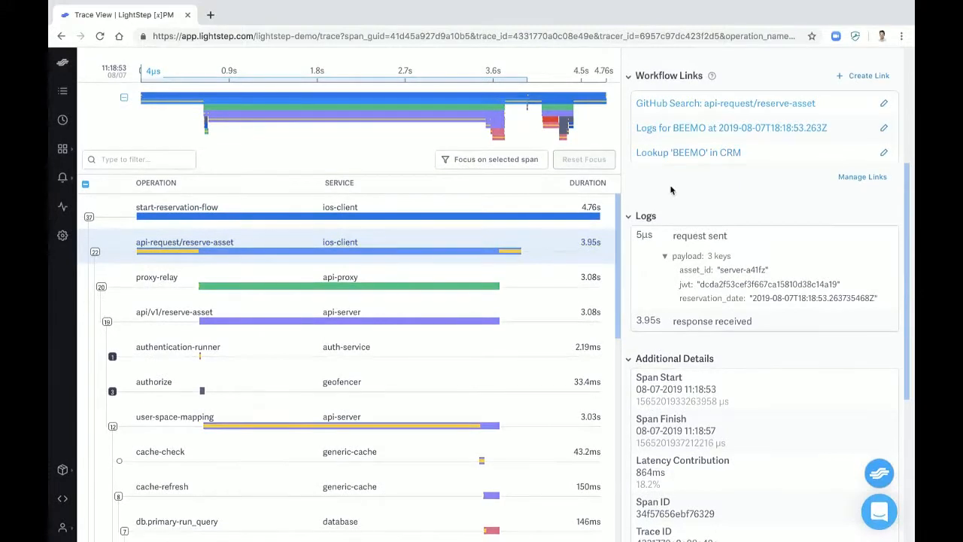
scroll(671, 191, up, 5)
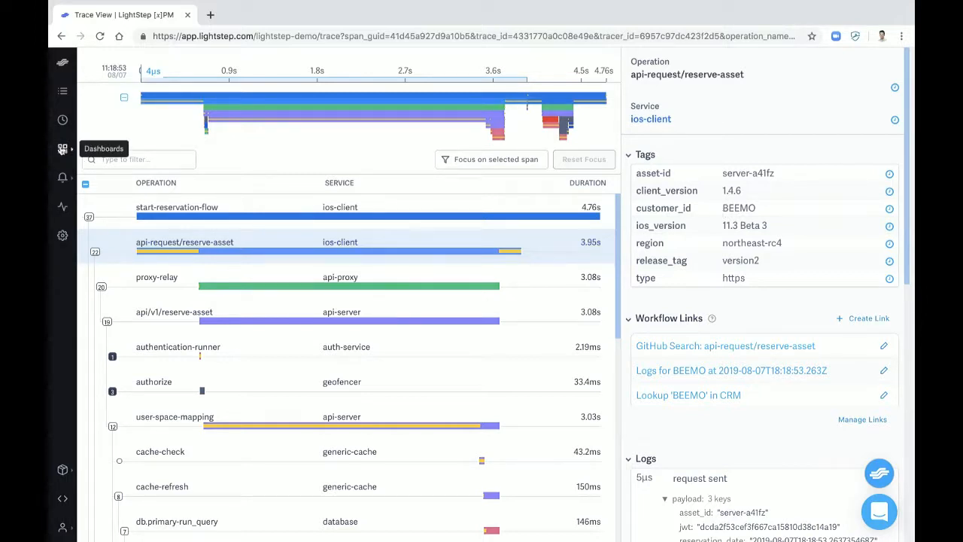
click(62, 149)
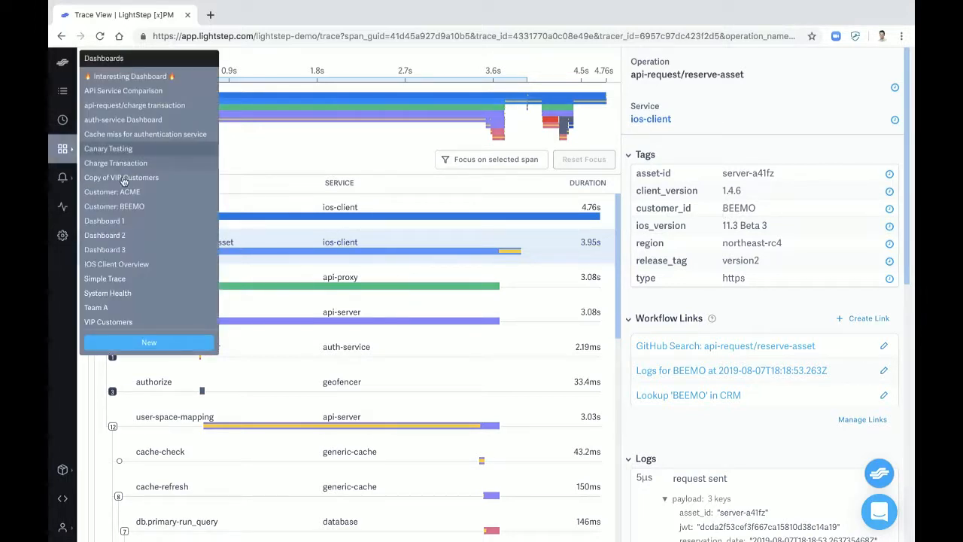
click(139, 208)
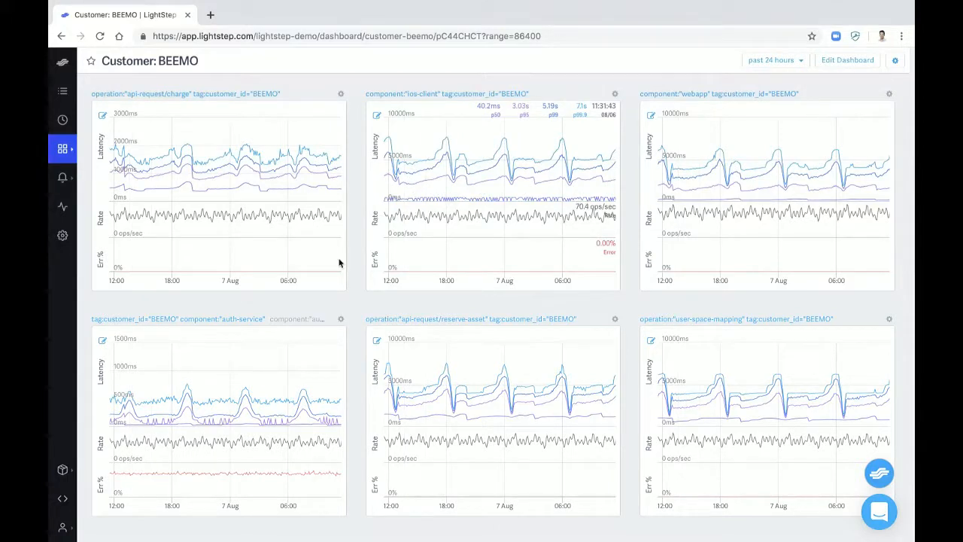
mouse_move(456, 175)
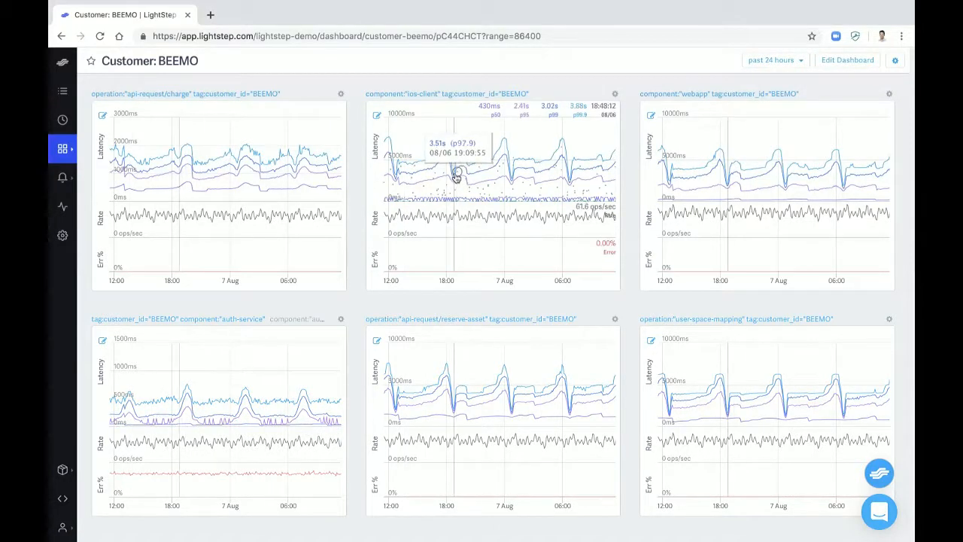
drag(453, 141, 511, 147)
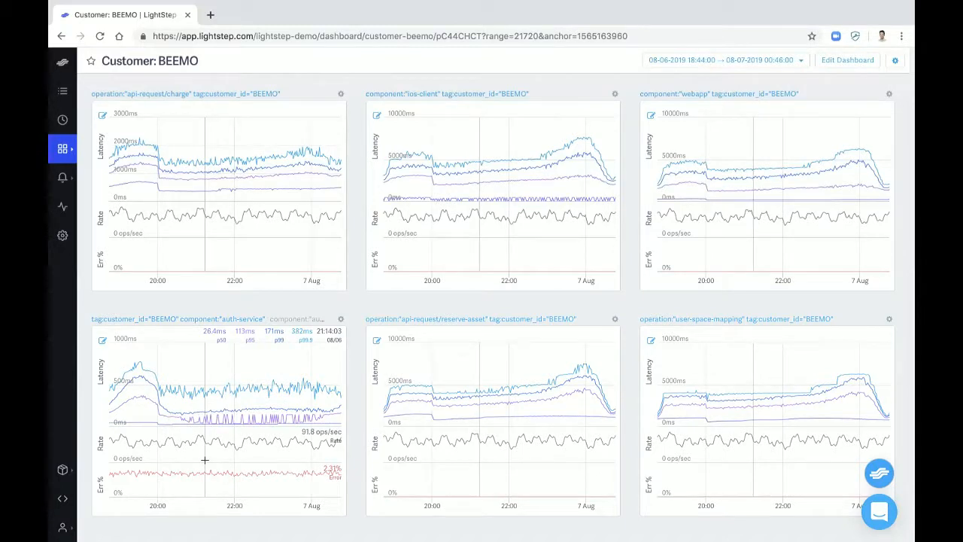
Open the dashboard's BEEMO auth-service stream, view the trace of a high-latency write-audit-log span, and return to the stream
click(184, 360)
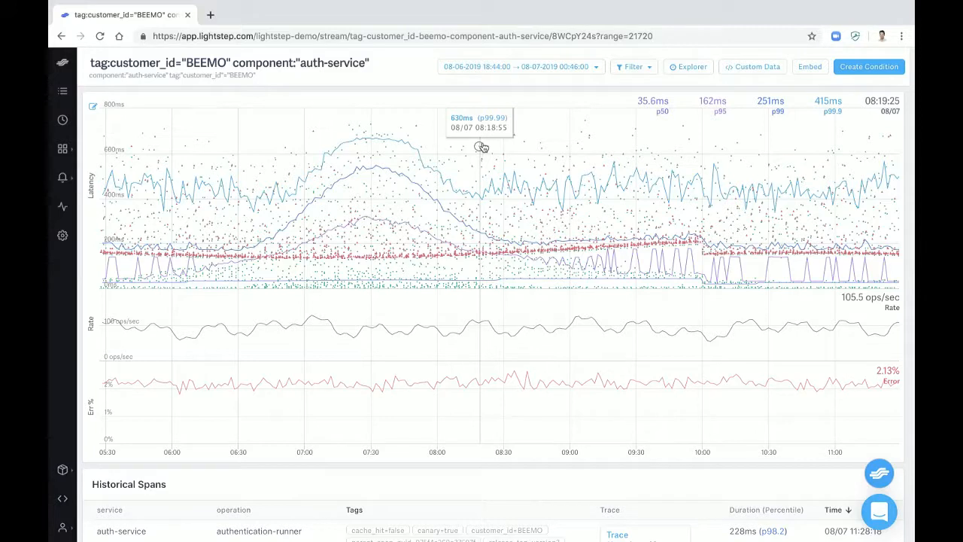
click(585, 122)
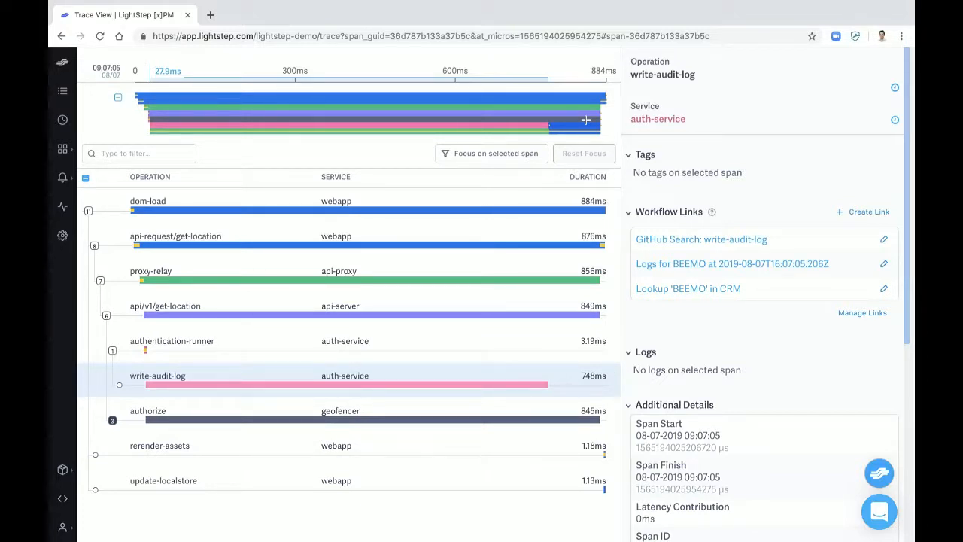
click(61, 36)
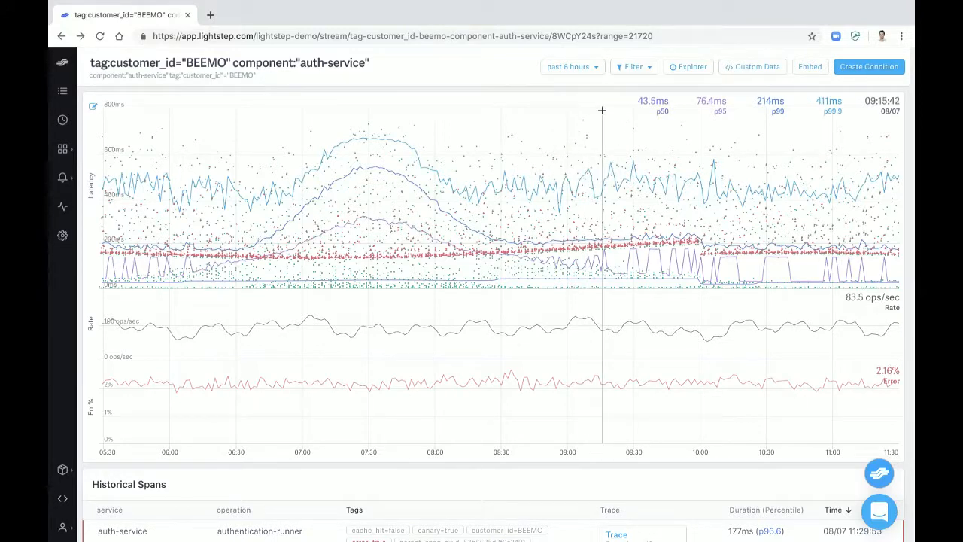
Filter the auth-service stream to errors and inspect the high-latency error span at 07:50:30
click(648, 67)
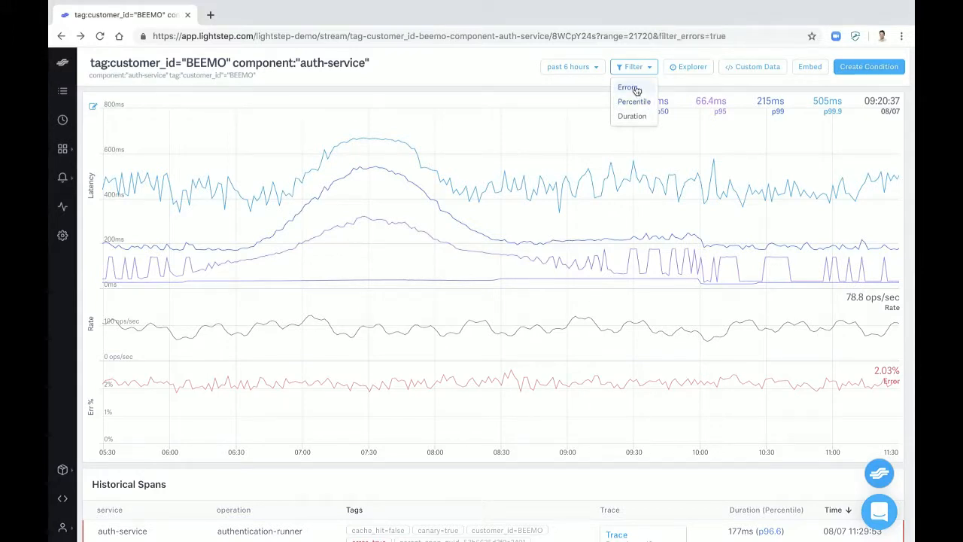
click(629, 87)
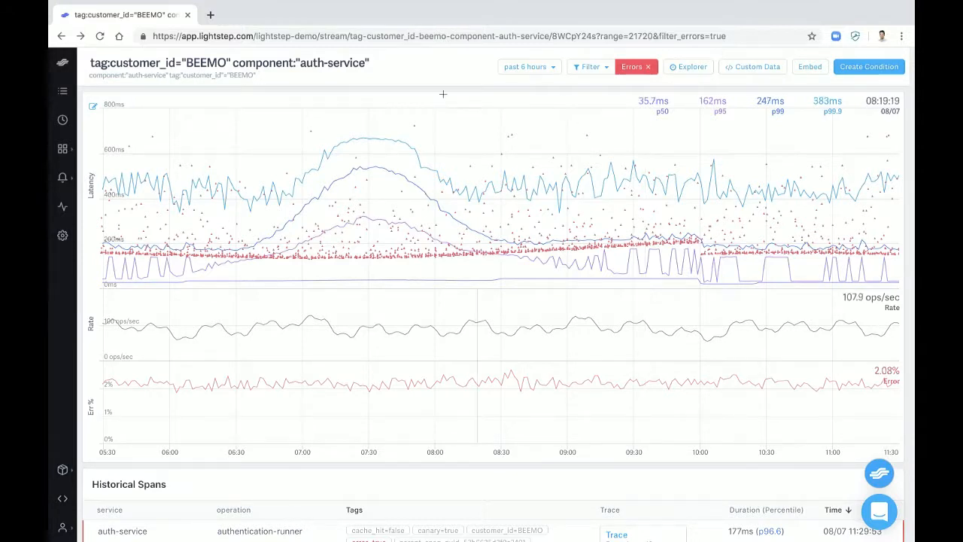
mouse_move(414, 126)
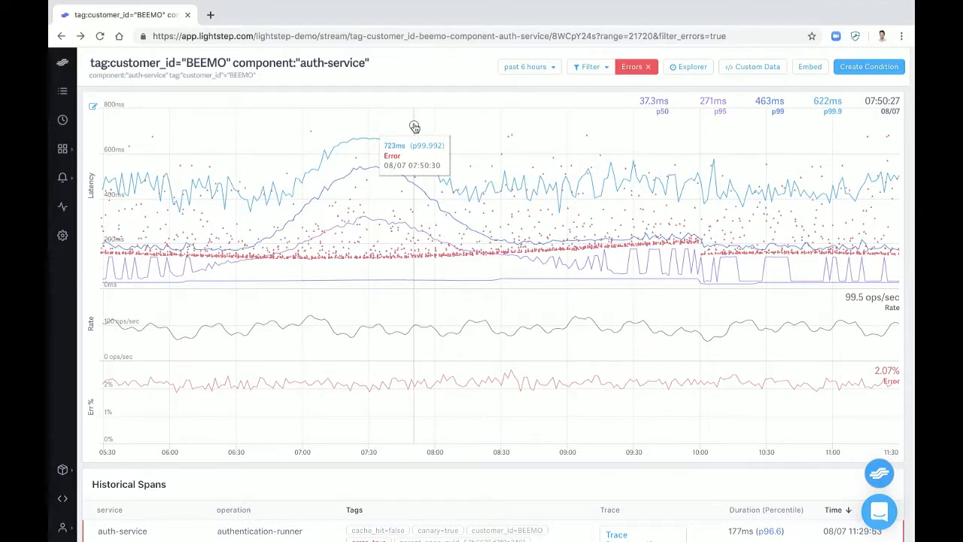
mouse_move(417, 127)
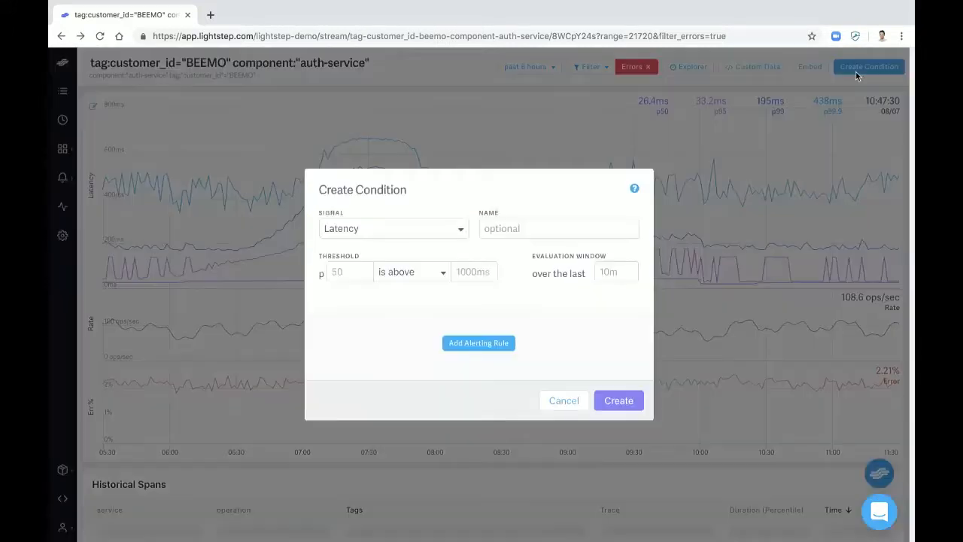
Draft an "Error percentage is above" condition, show the integrations available for its alerting rule, and discard the draft
click(856, 72)
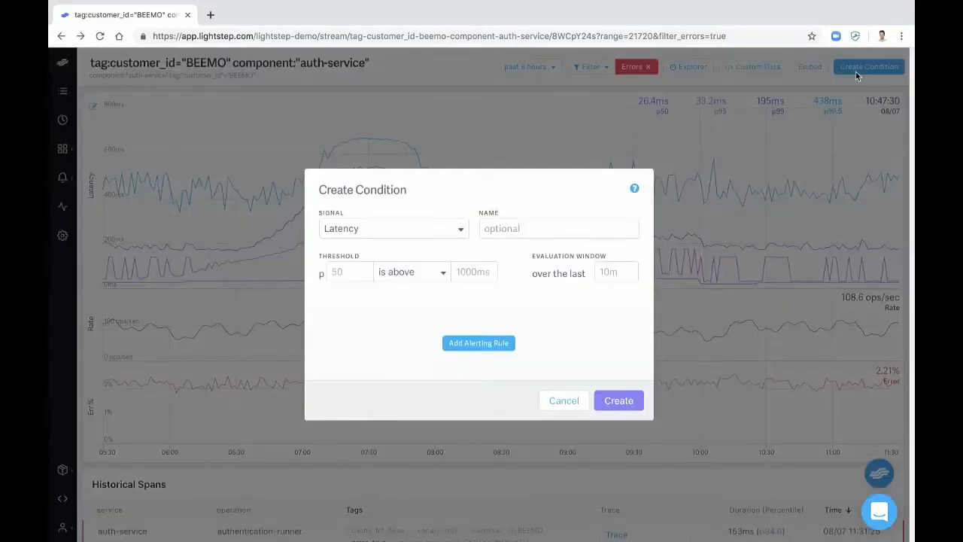
click(459, 237)
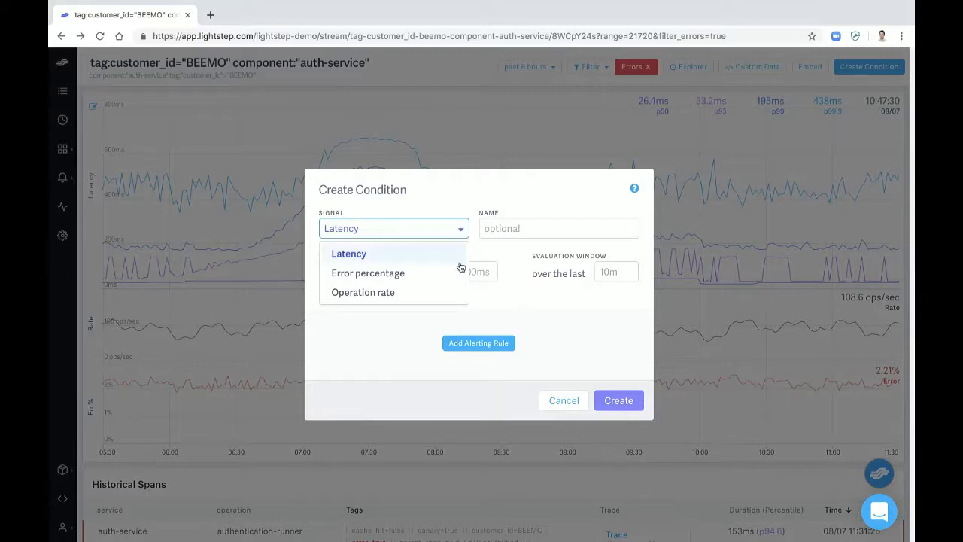
click(456, 270)
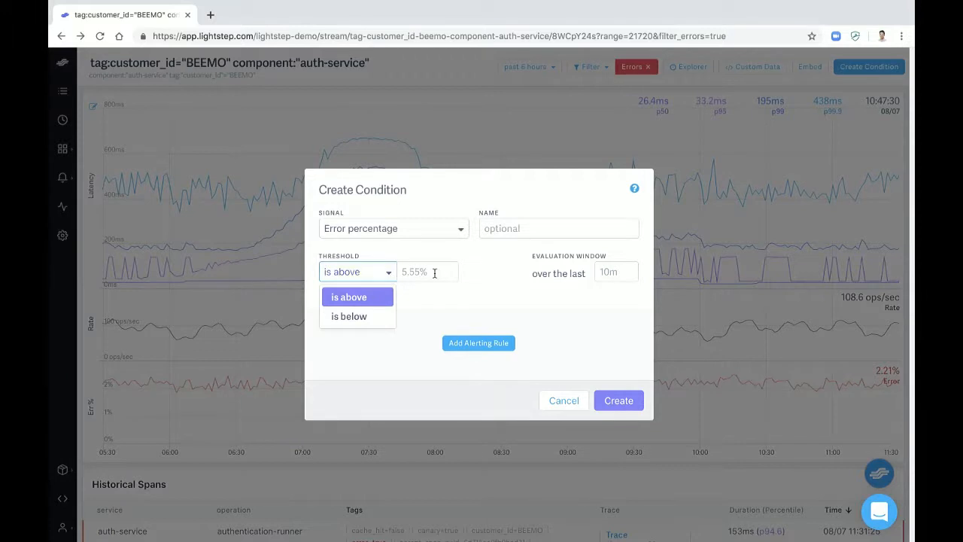
click(492, 331)
click(482, 345)
click(380, 342)
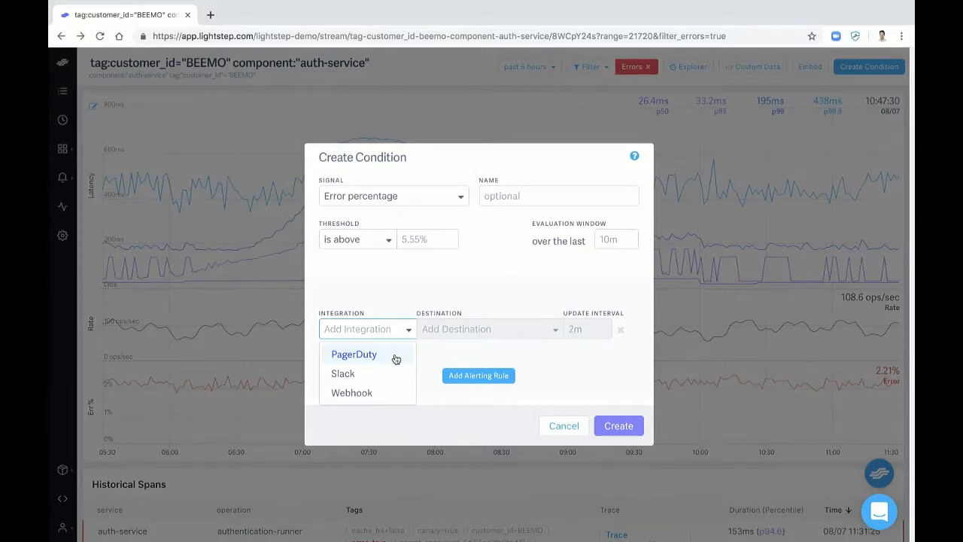
click(562, 424)
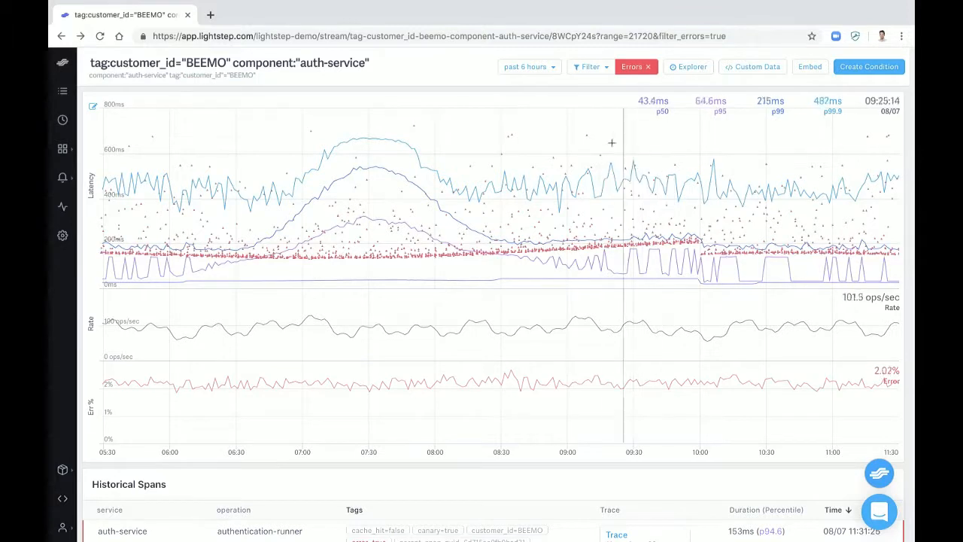
Open the trace of the auth-service error span recorded at 09:08:51
mouse_move(588, 138)
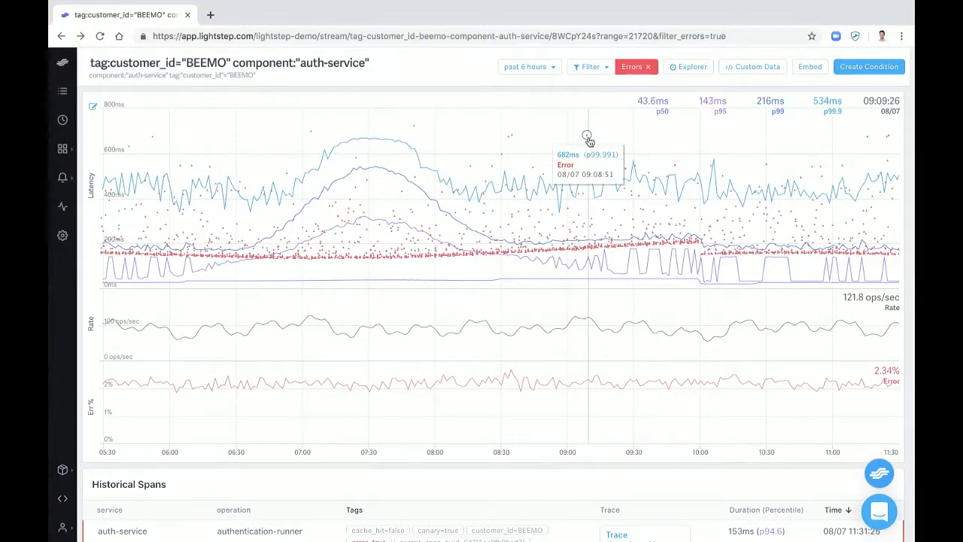
click(588, 137)
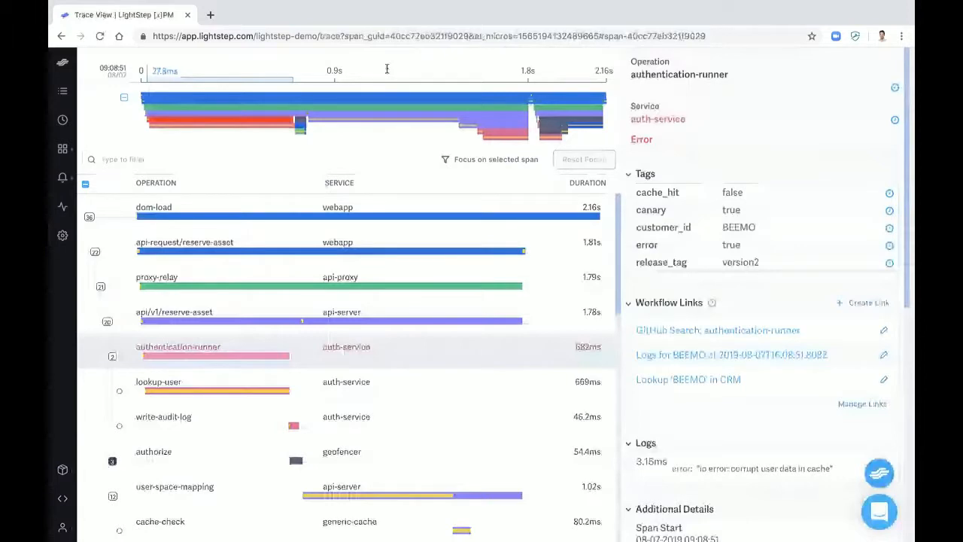
Open Explorer for all spans and sort the trace analysis by duration, longest first
click(66, 121)
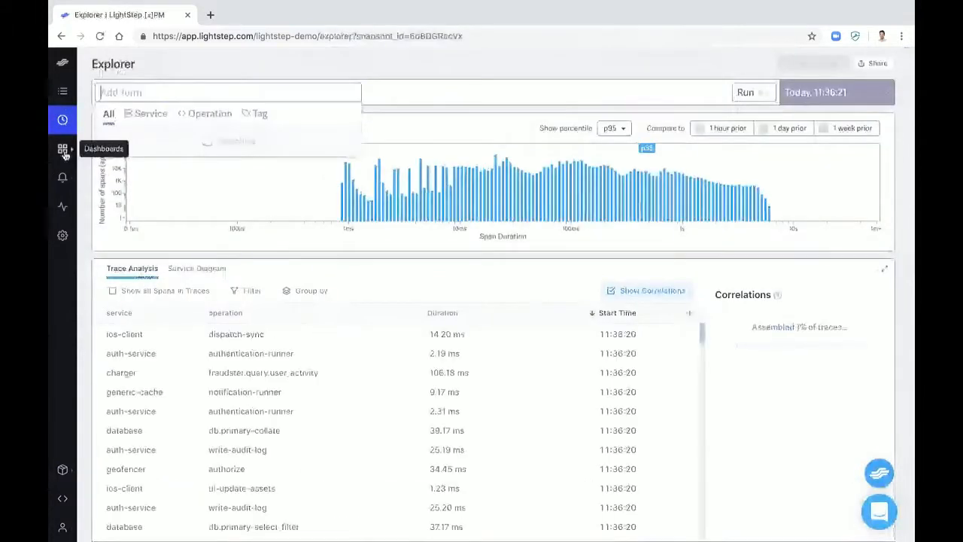
click(65, 154)
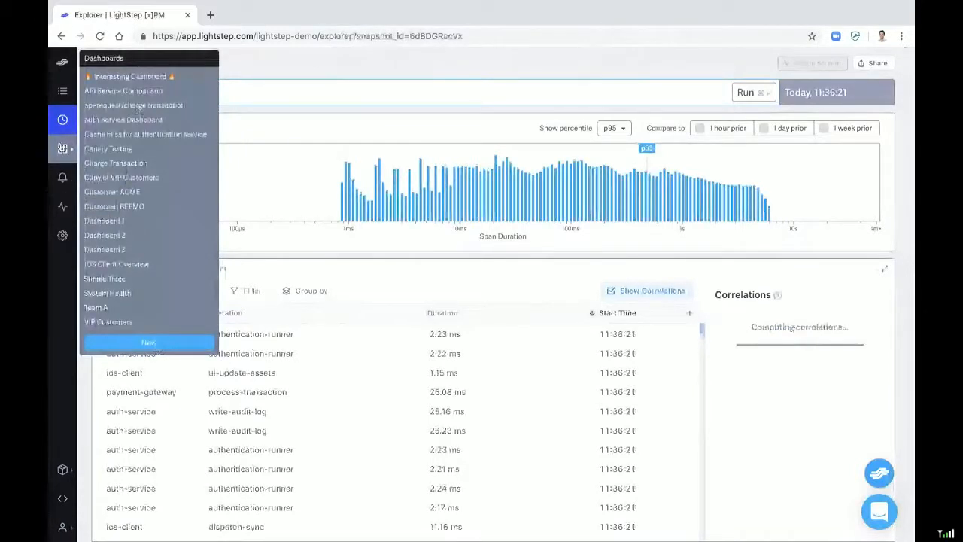
click(295, 261)
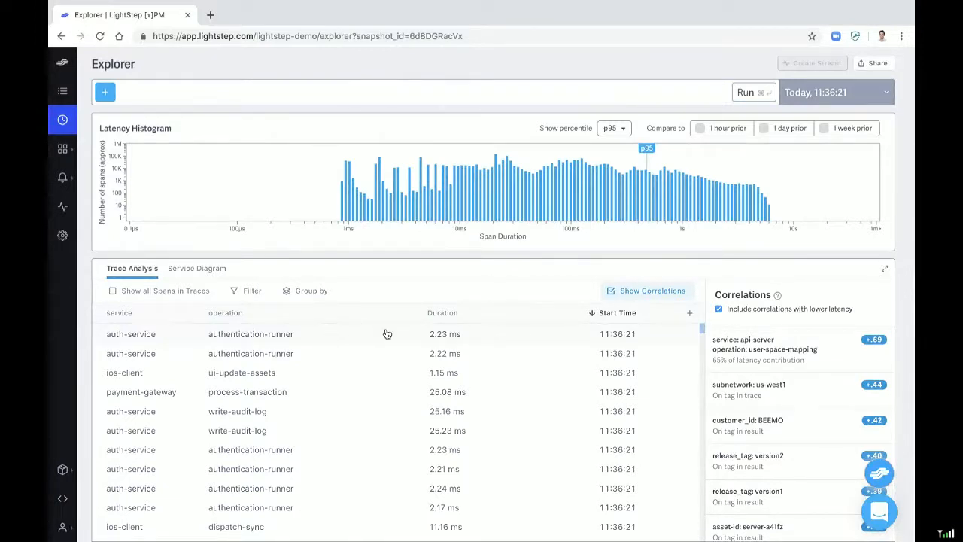
click(464, 315)
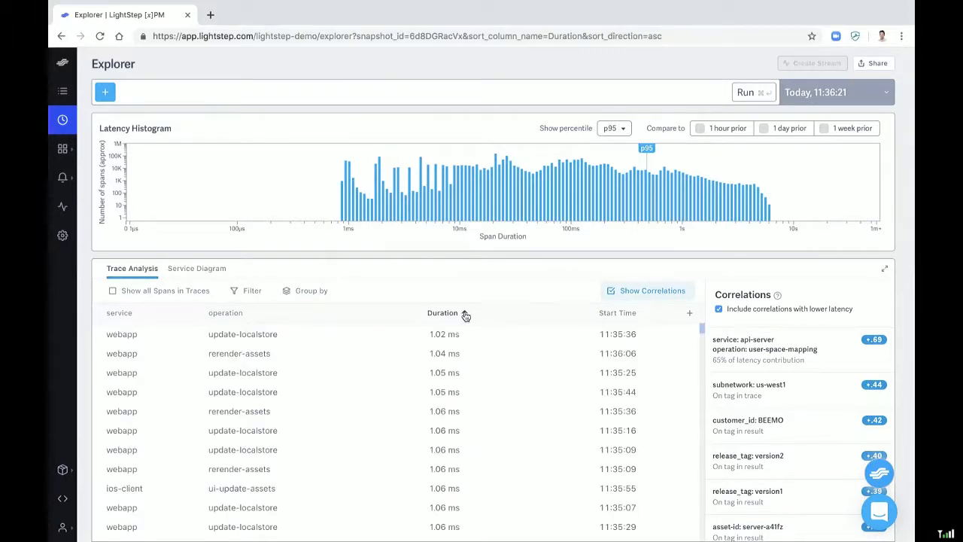
click(464, 314)
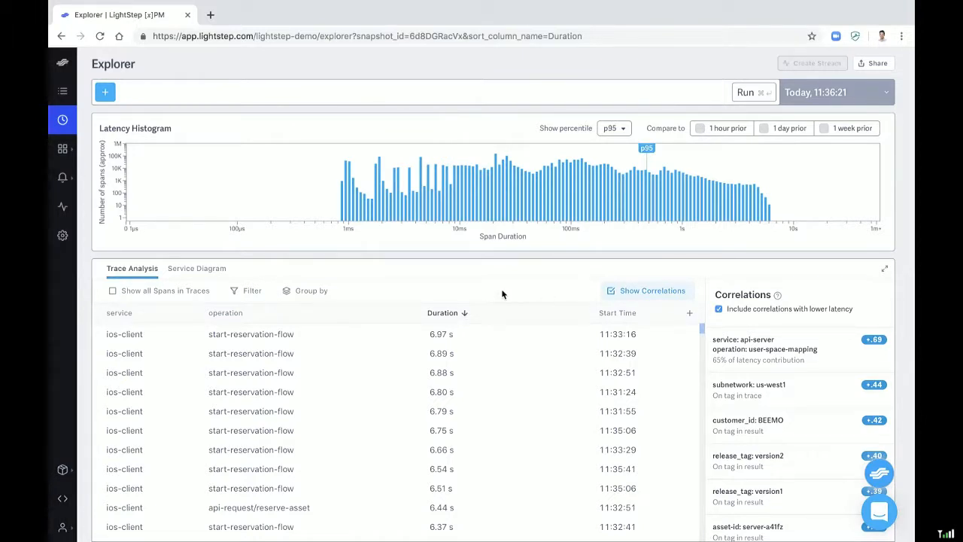
Compare the user-space-mapping and us-west1 correlations on the latency histogram and show the options for the customer_id: BEEMO correlation
mouse_move(748, 348)
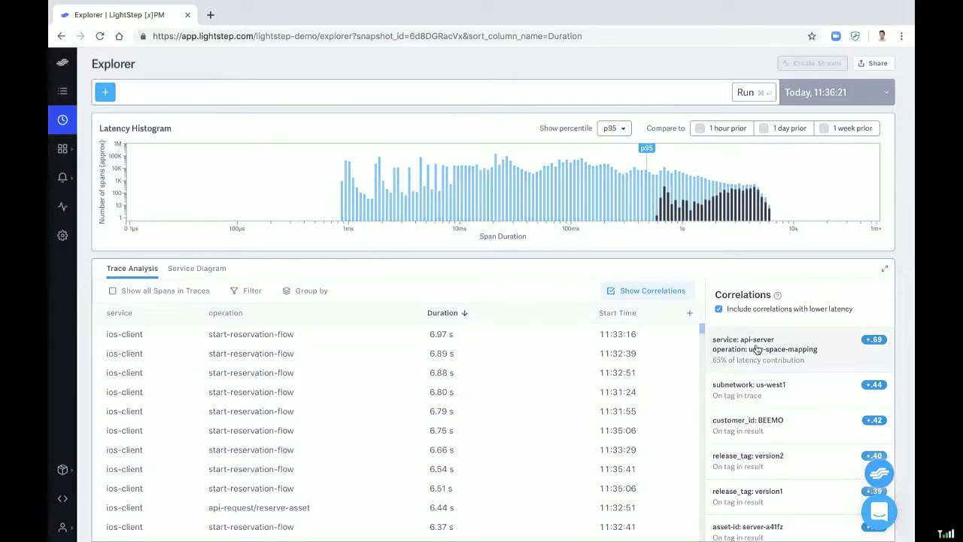
mouse_move(769, 405)
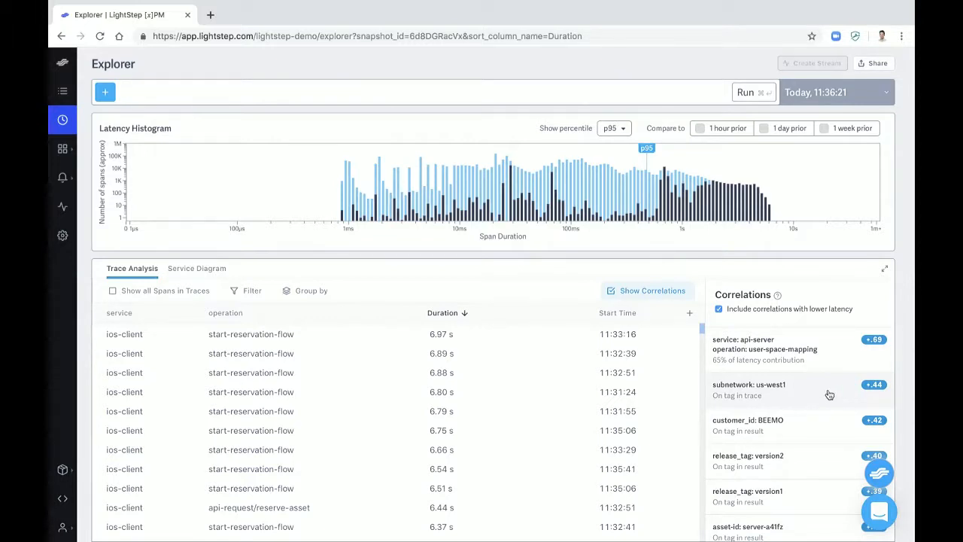
click(827, 426)
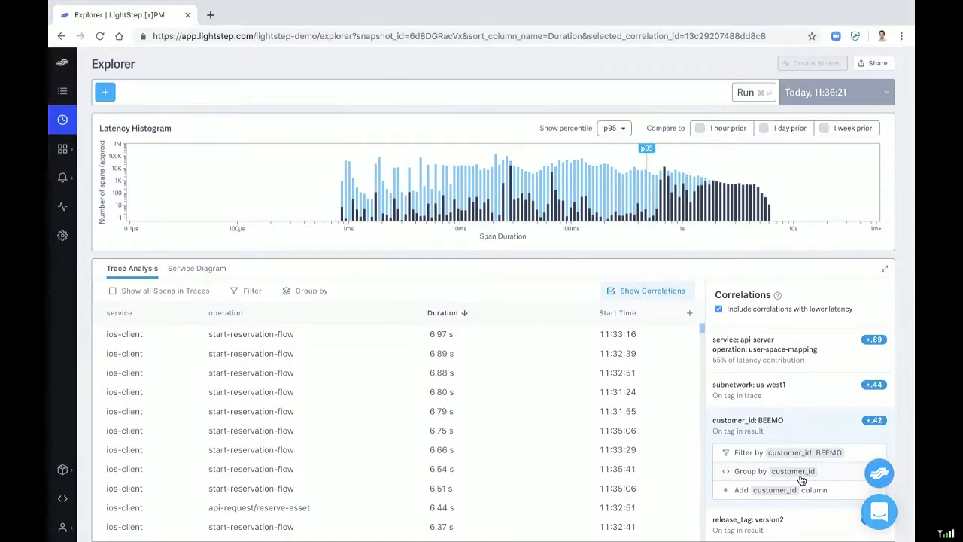
Group the trace analysis by the customer_id tag, and switch the grouping to subnetwork using the us-west1 correlation
click(802, 479)
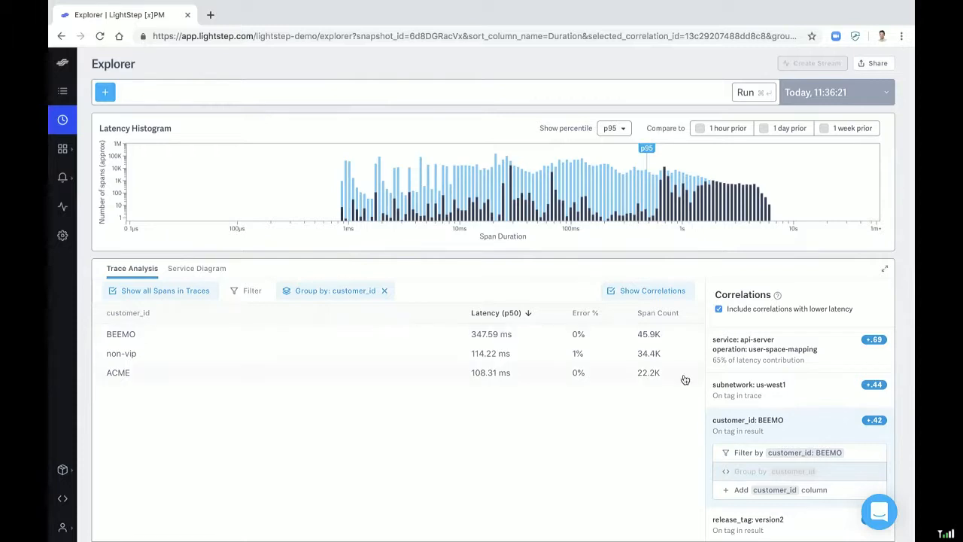
click(800, 397)
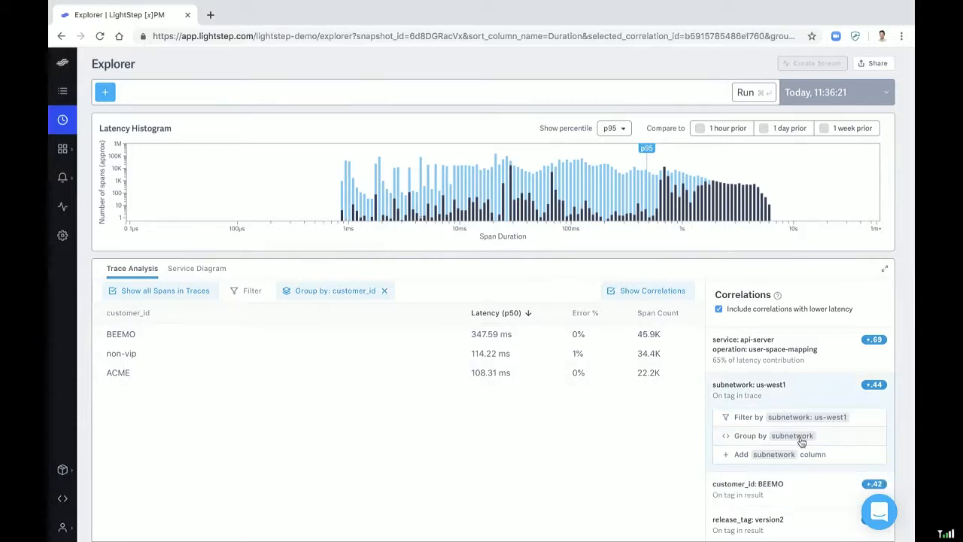
click(805, 439)
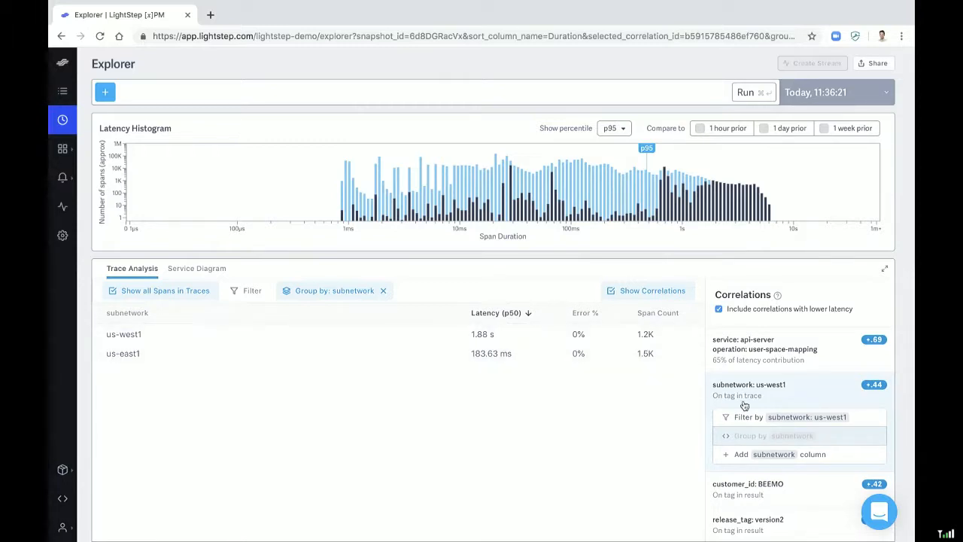
Review the remaining correlations and compare the latency histogram with 1 hour prior
scroll(744, 406, down, 3)
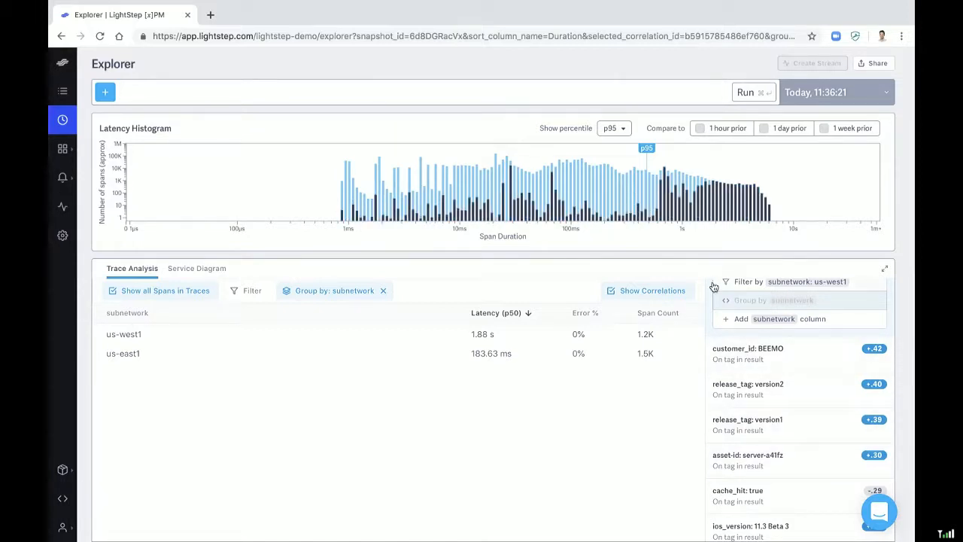
click(724, 128)
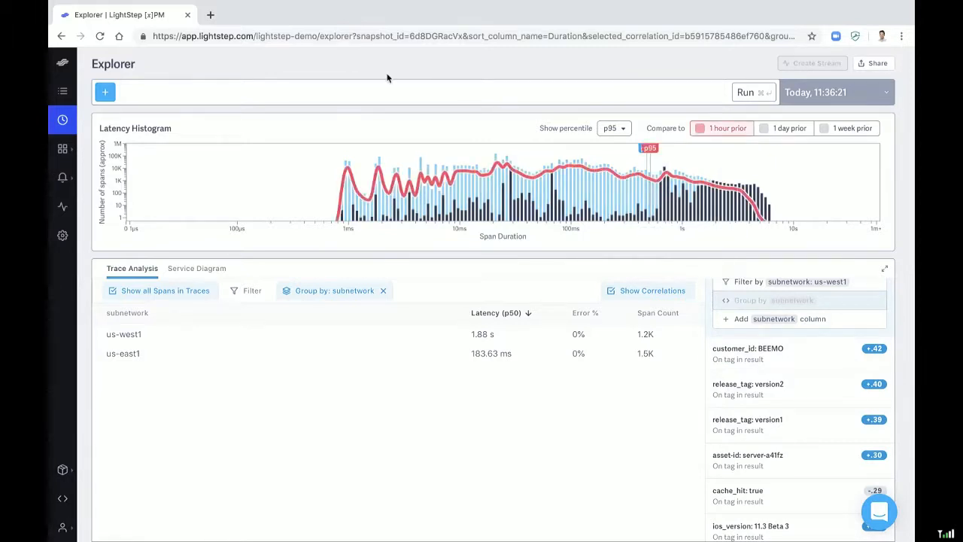
Run an Explorer query for service charger, operation fraudster.check and tag customer_id="ACME"
click(106, 92)
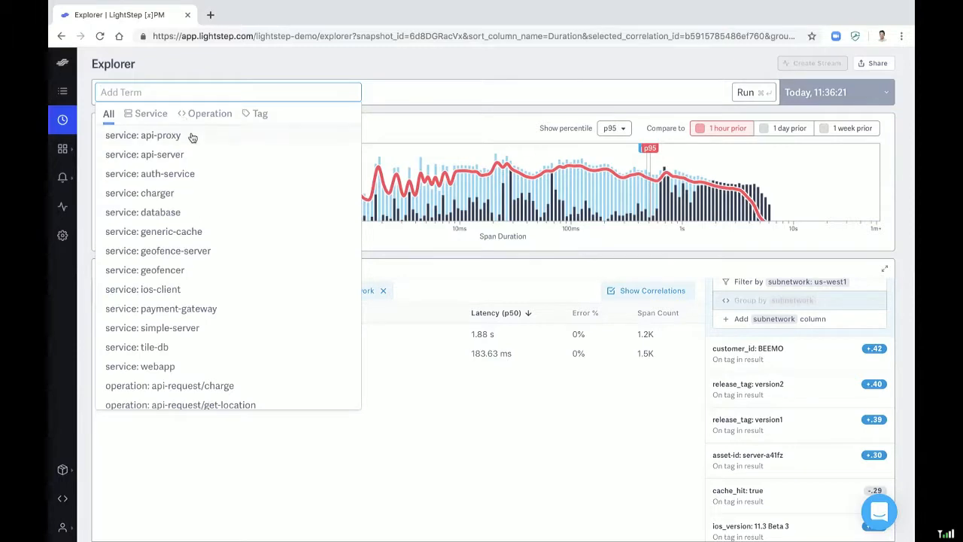
click(186, 193)
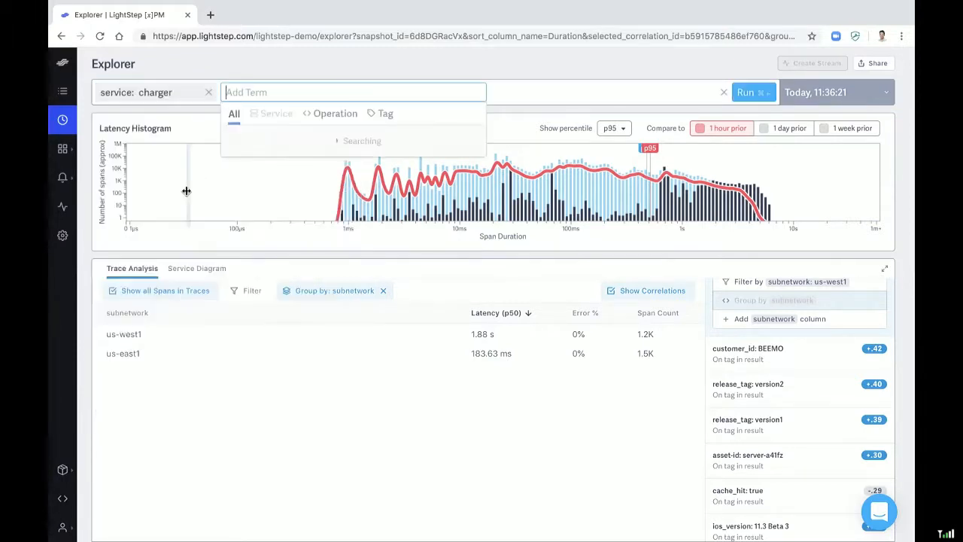
click(374, 134)
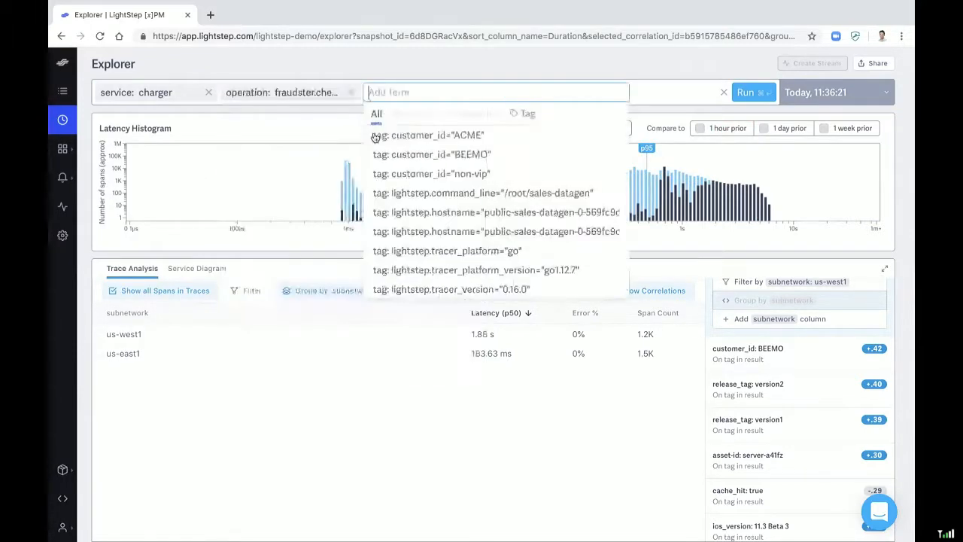
click(413, 140)
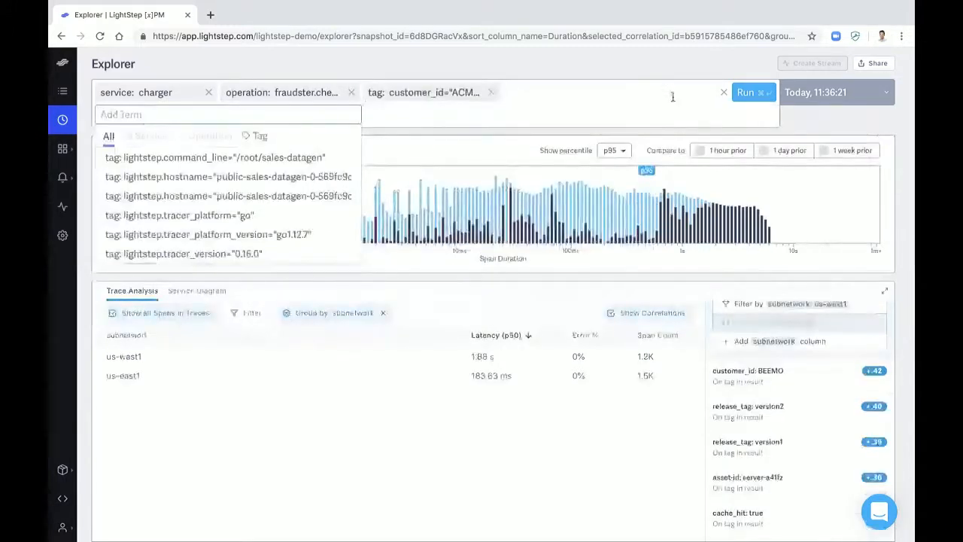
click(747, 94)
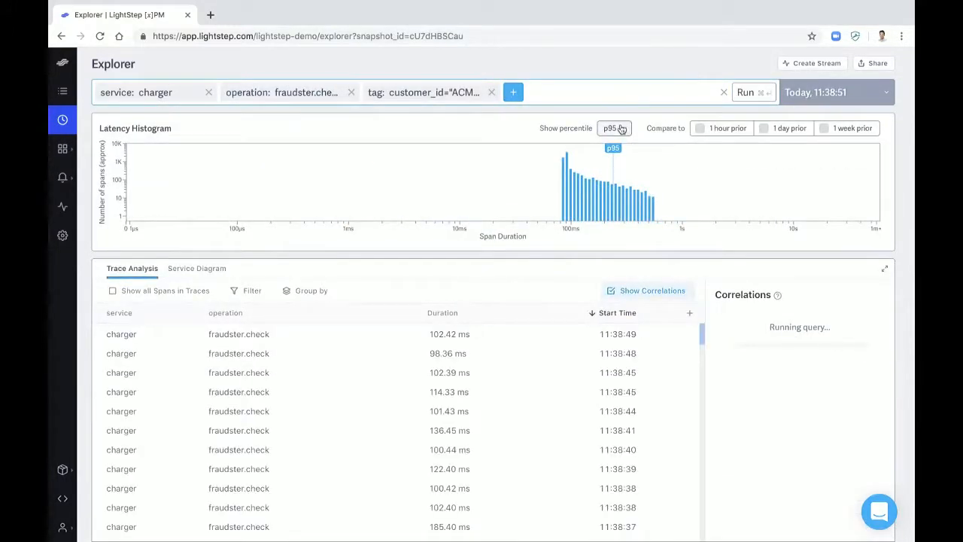
Reopen the August 1, 2019 12:07:53 snapshot for customer_id BEEMO and service api-server from the query history, and select its URL
click(826, 105)
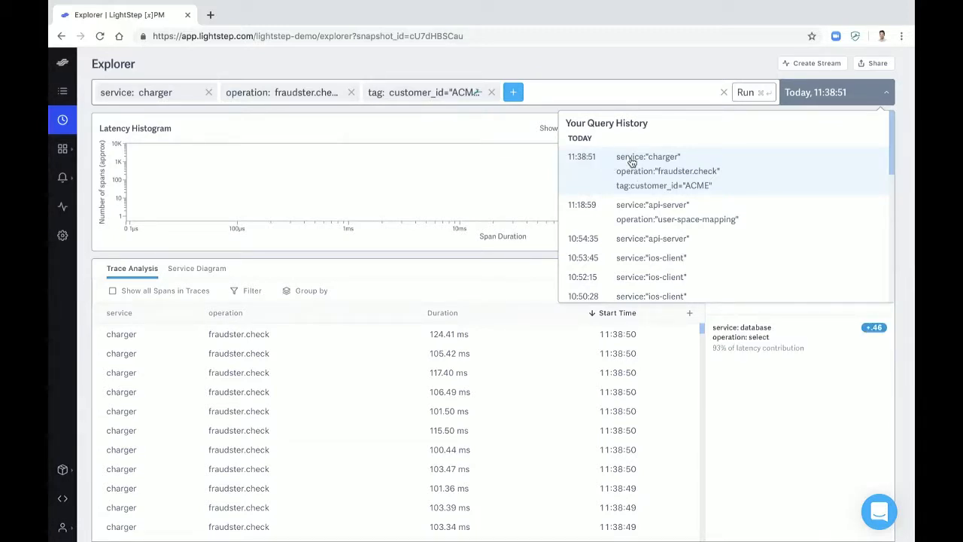
scroll(640, 181, down, 5)
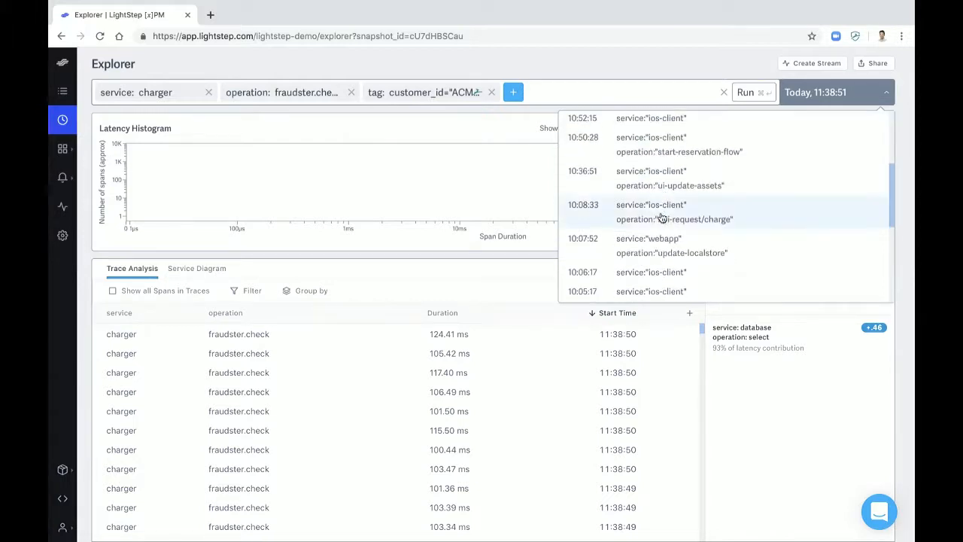
scroll(660, 218, down, 5)
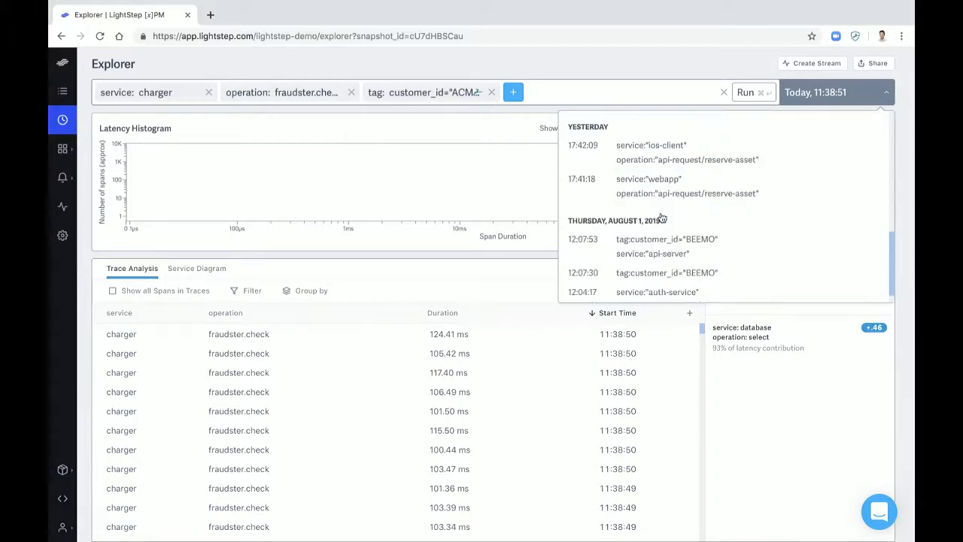
click(701, 234)
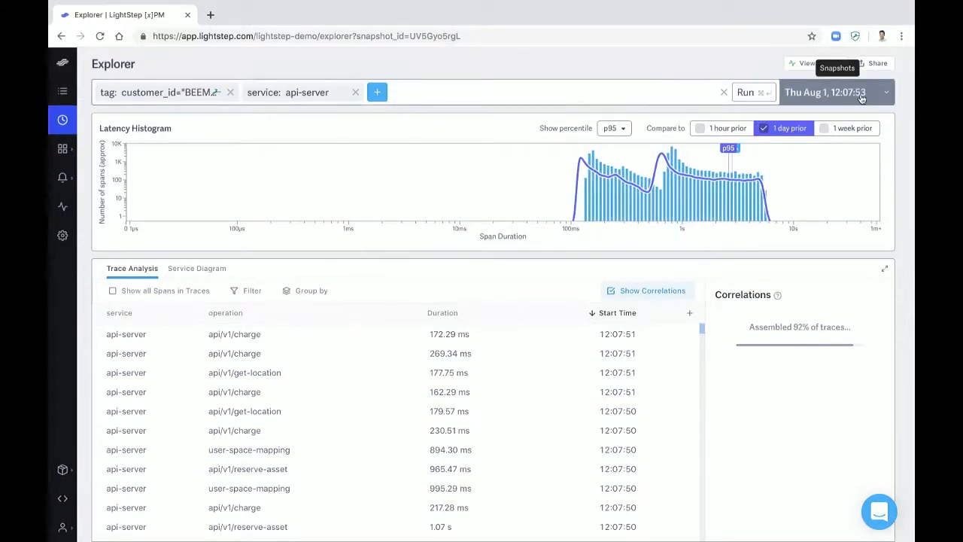
click(404, 37)
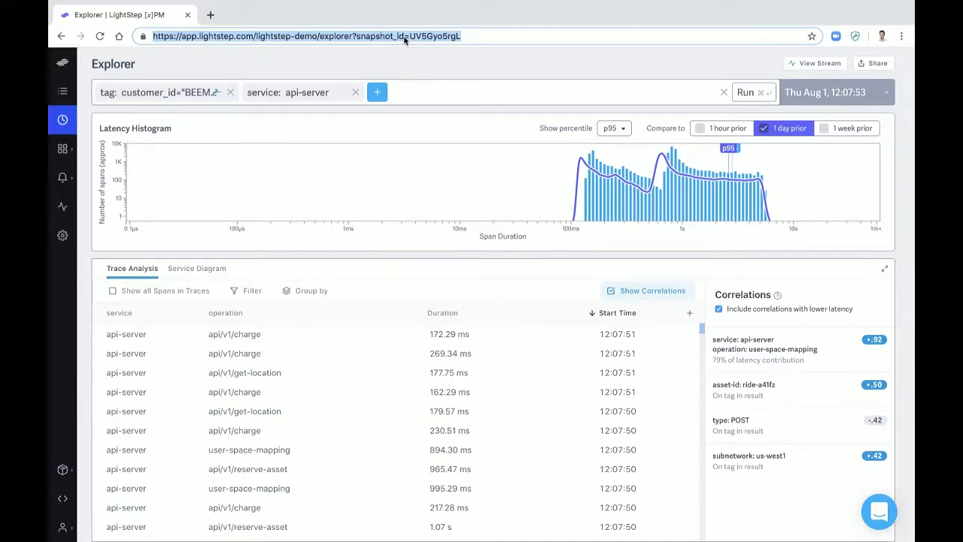
mouse_move(118, 3)
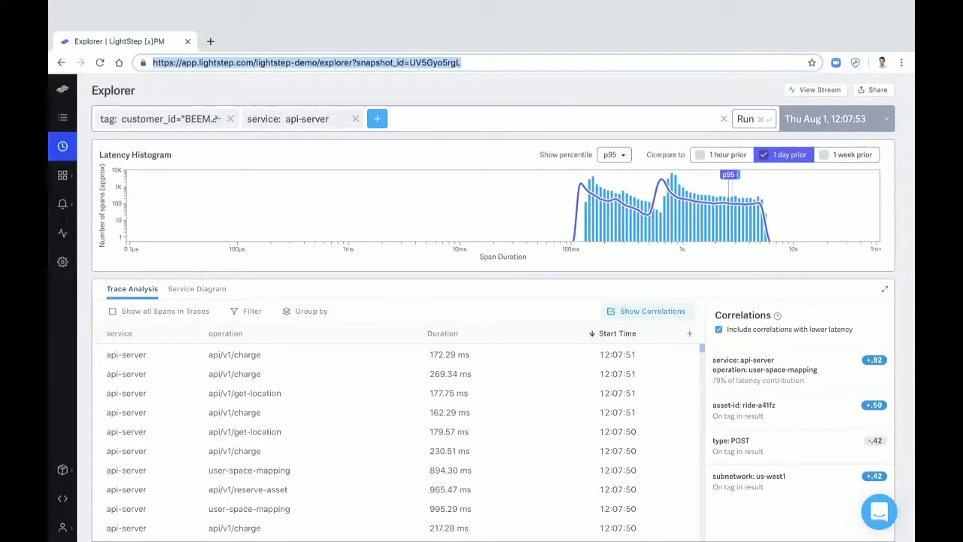